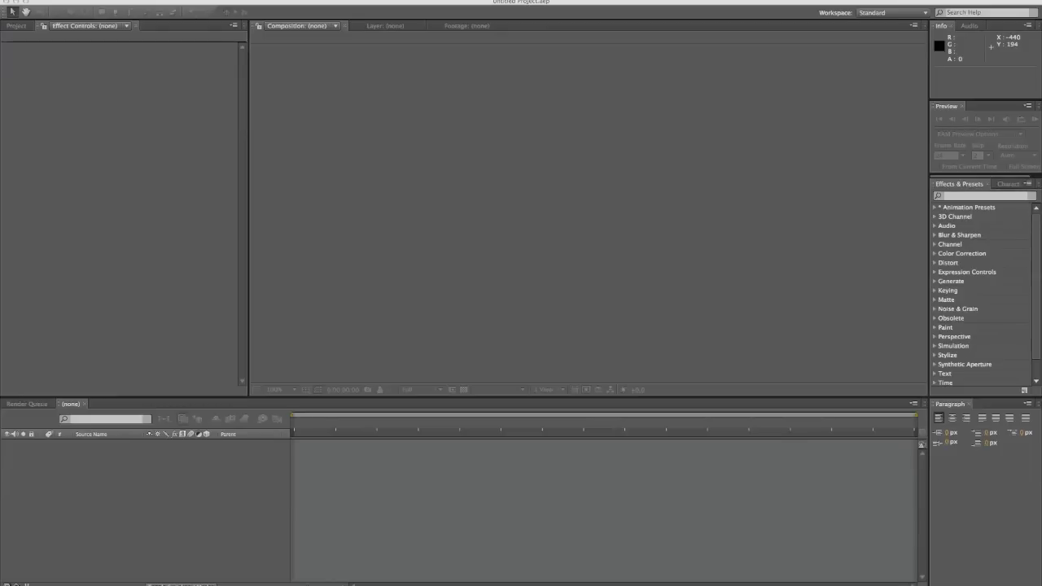
- Import the city skyline image 758728124.jpg into the project
{"action": "left_click_drag", "start_coordinate": [733, 414], "coordinate": [71, 122]}
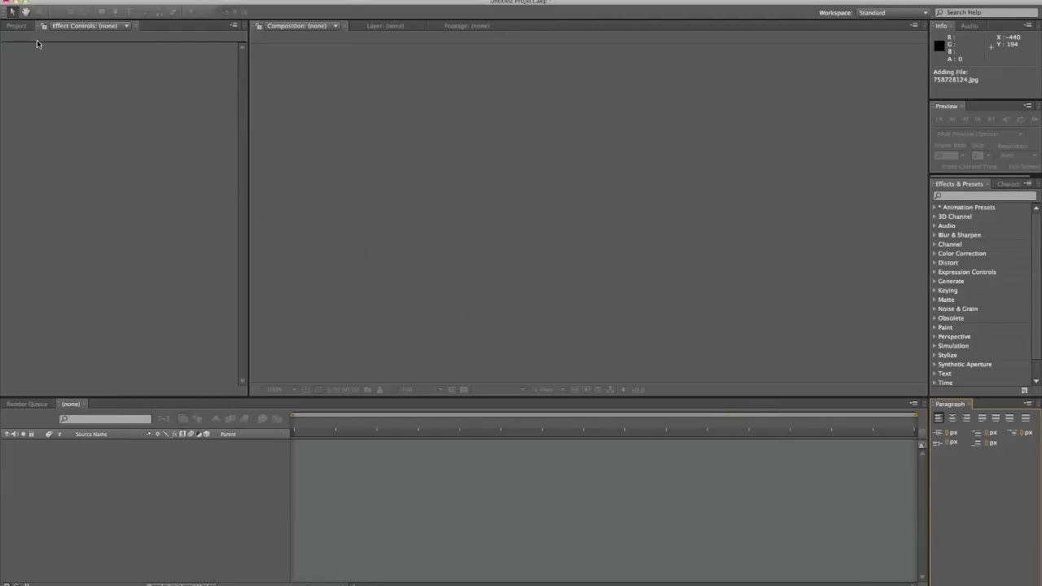
{"action": "left_click", "coordinate": [22, 27]}
{"action": "left_click", "coordinate": [51, 153]}
{"action": "left_click", "coordinate": [41, 125]}
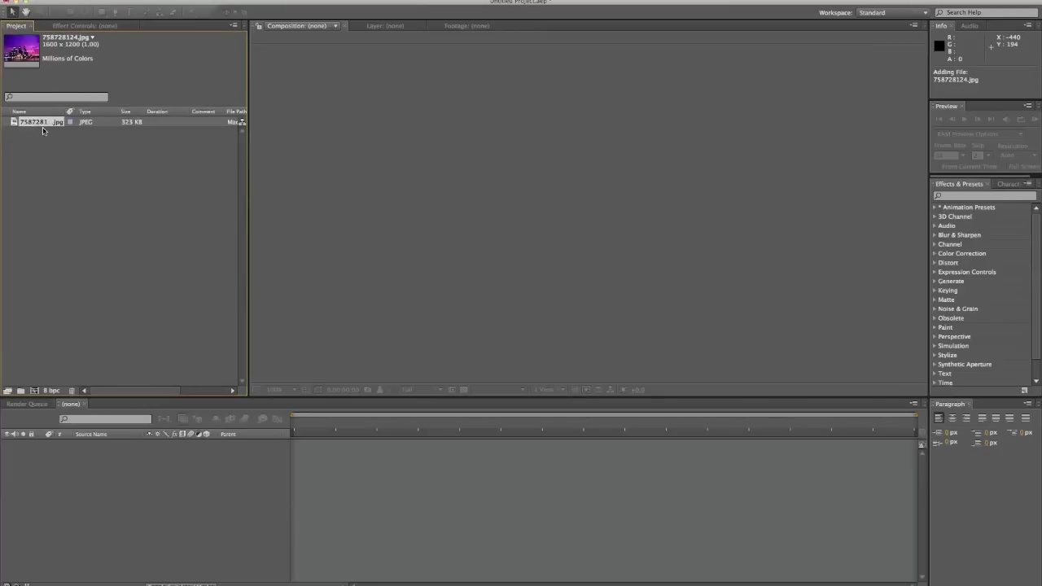
{"action": "left_click", "coordinate": [90, 164]}
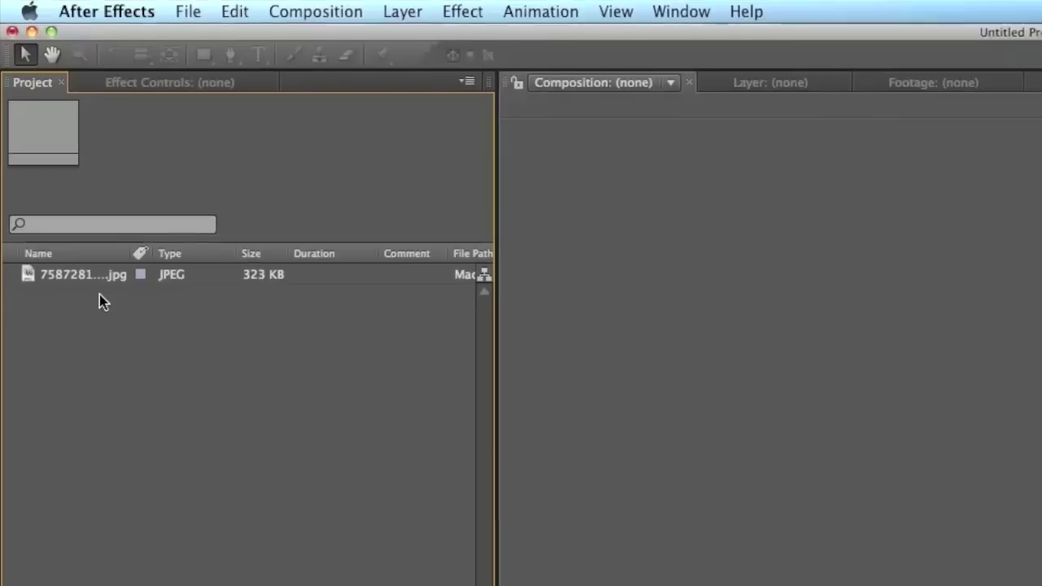
- Create a new composition from the HDV/HDTV 720 25 preset with the frame rate changed to 24 fps
{"action": "key", "text": "super+n"}
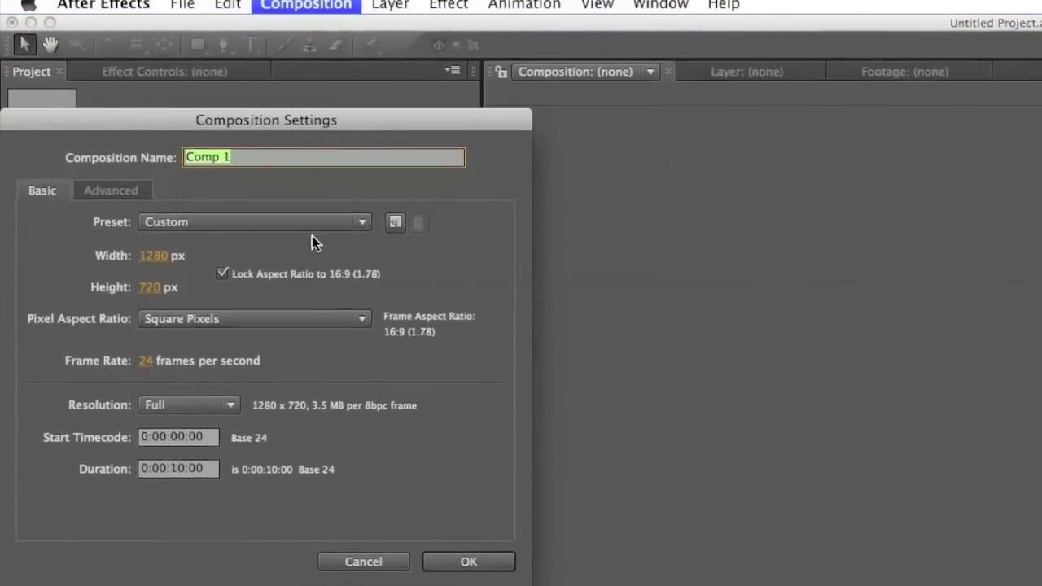
{"action": "left_click", "coordinate": [312, 236]}
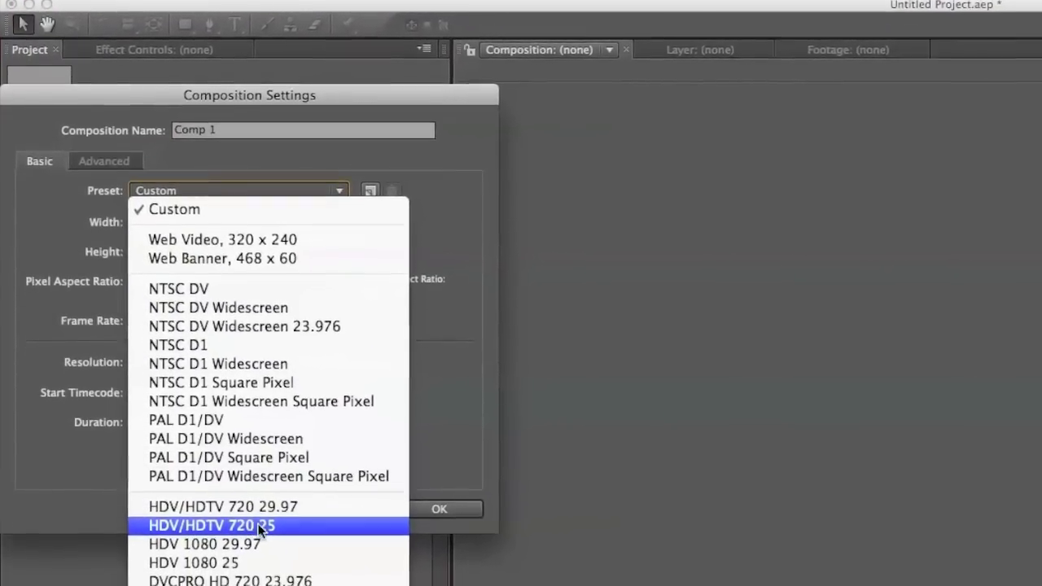
{"action": "left_click", "coordinate": [275, 514]}
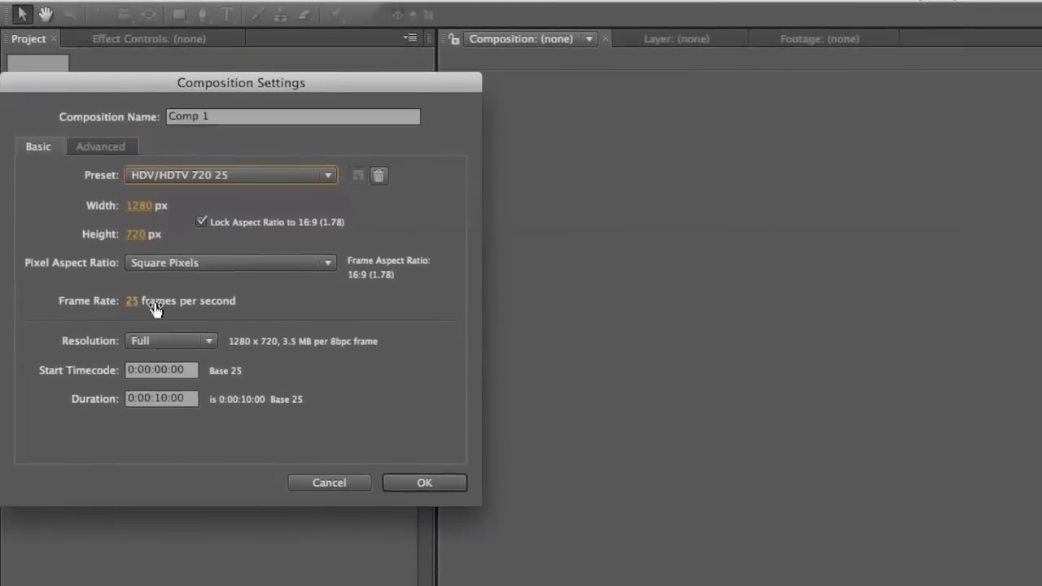
{"action": "left_click", "coordinate": [139, 316]}
{"action": "type", "text": "24"}
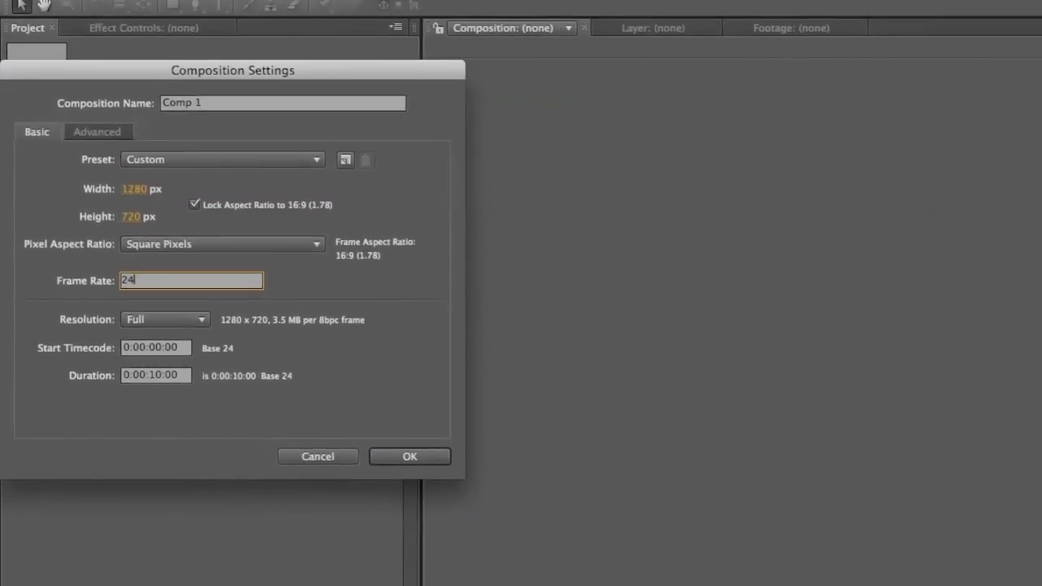
{"action": "left_click", "coordinate": [303, 351]}
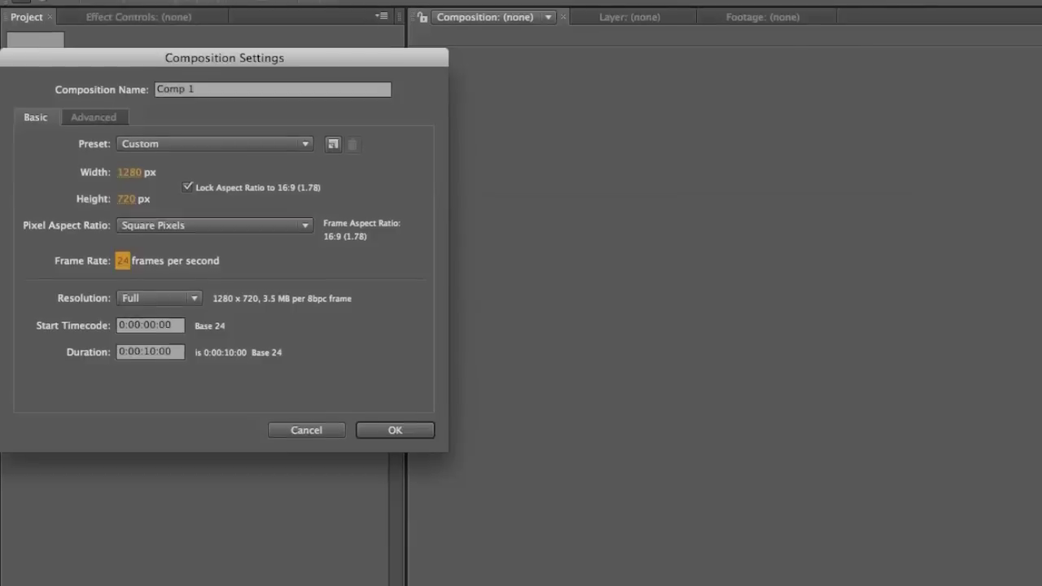
{"action": "key", "text": "Return"}
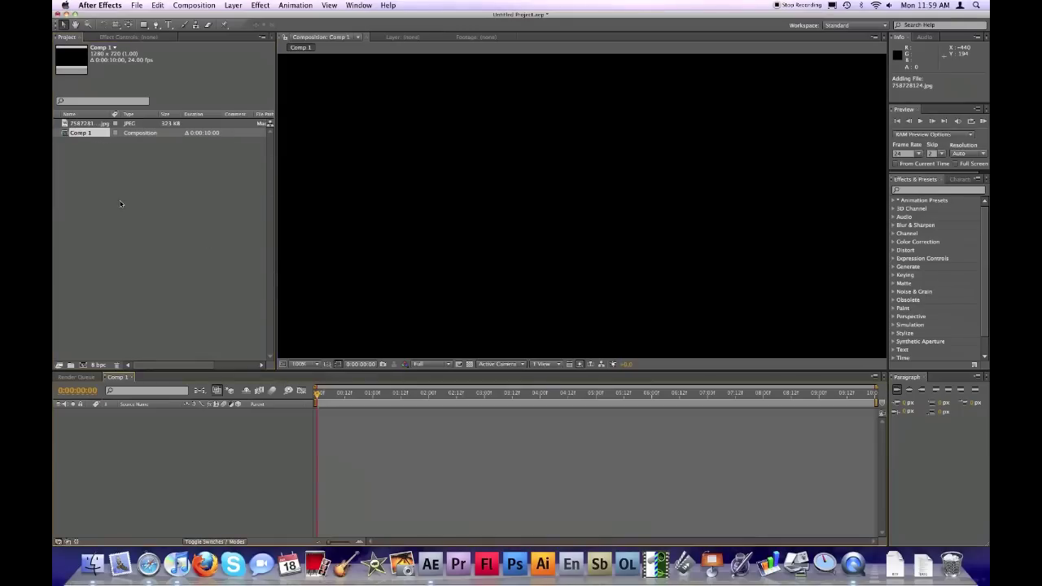
- Add the skyline image 758728124.jpg to Comp 1 as a layer
{"action": "left_click", "coordinate": [81, 124]}
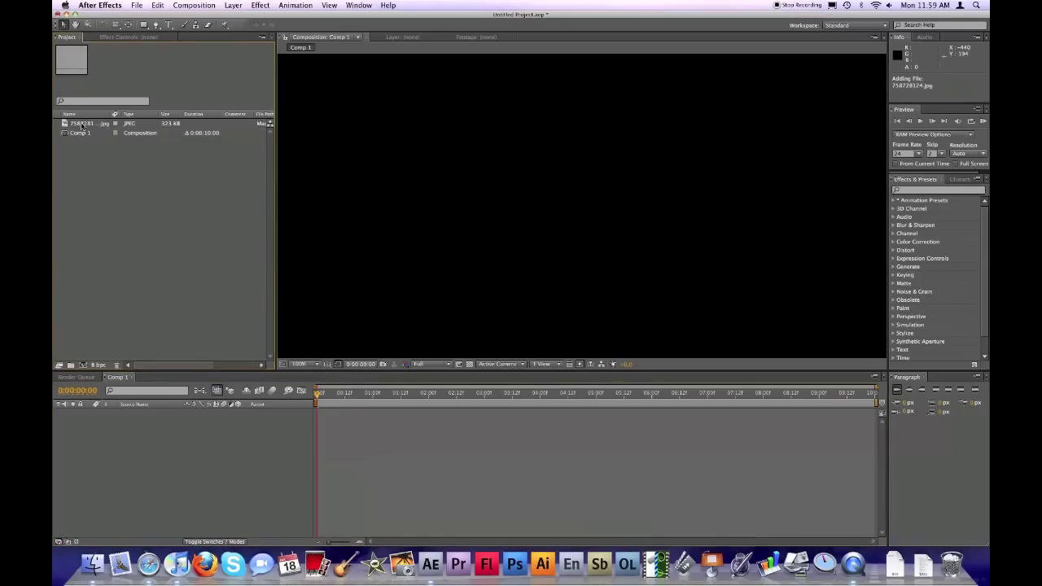
{"action": "left_click", "coordinate": [81, 123]}
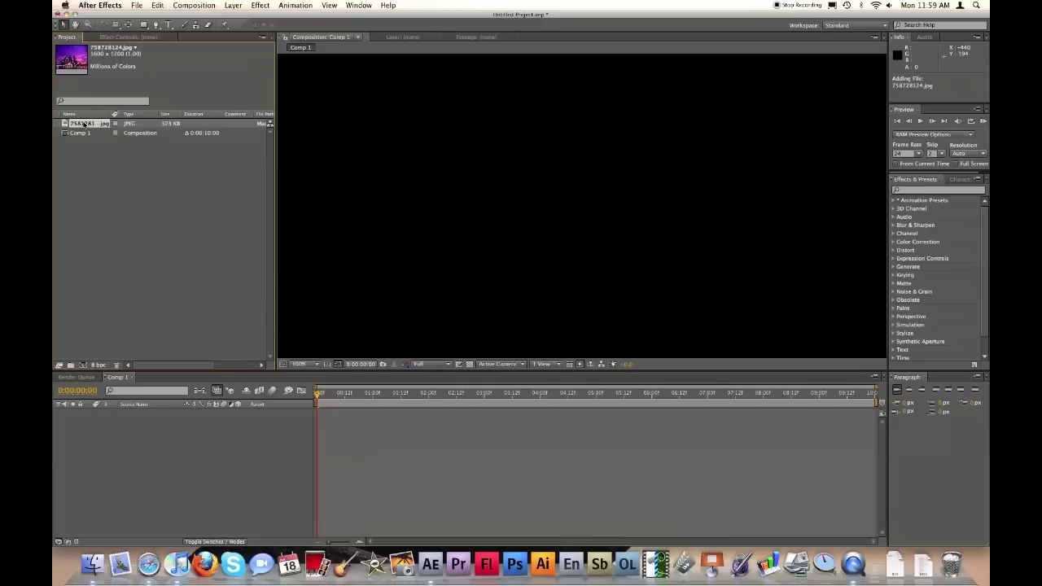
{"action": "left_click_drag", "start_coordinate": [84, 124], "coordinate": [124, 420]}
{"action": "scroll", "coordinate": [360, 230], "scroll_direction": "down", "scroll_amount": 2}
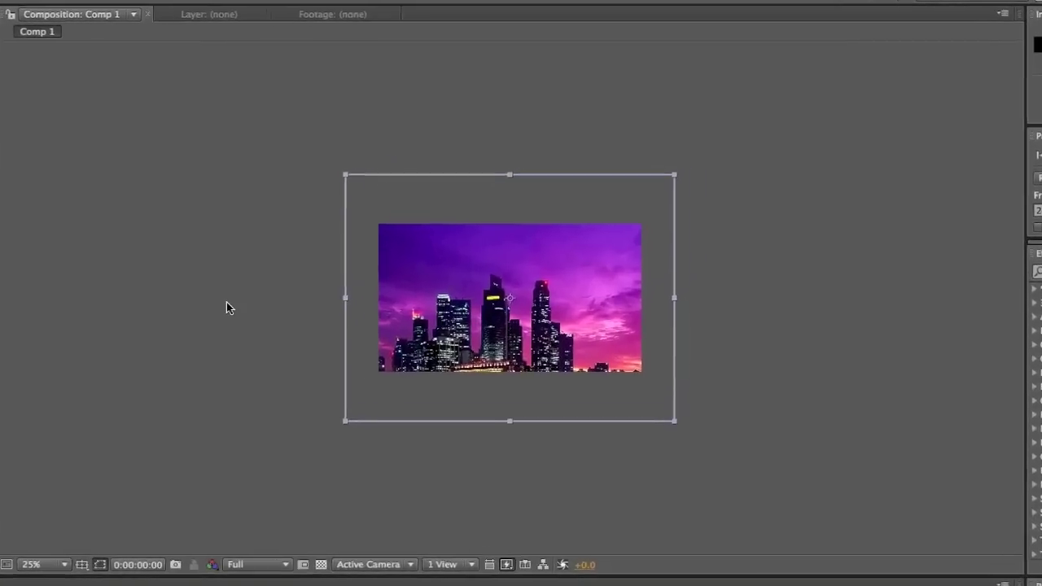
{"action": "scroll", "coordinate": [227, 307], "scroll_direction": "up", "scroll_amount": 2}
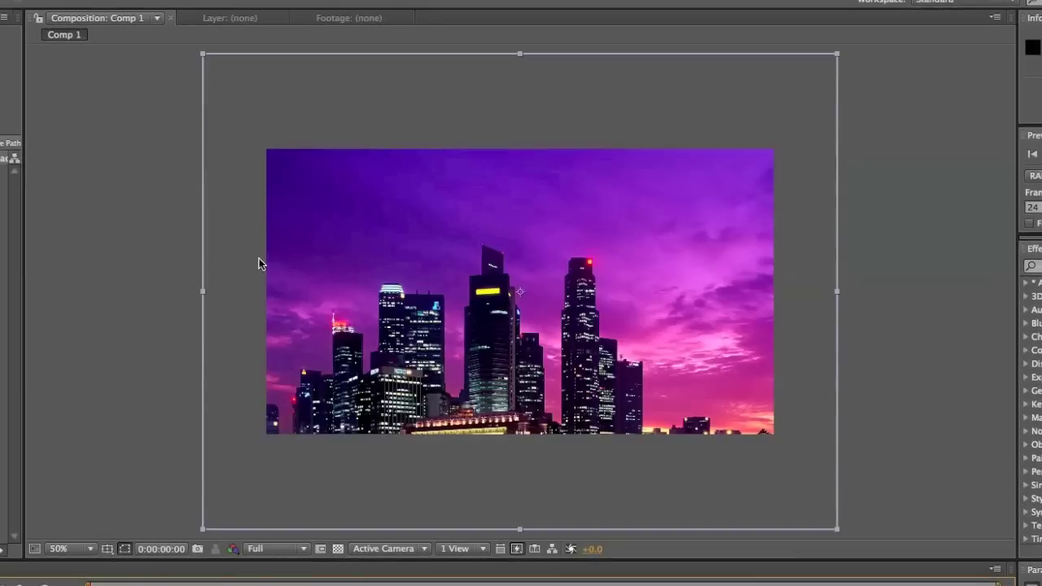
- Scale the skyline layer down proportionally until it is slightly wider than the composition frame, undoing the trial sideways stretch
{"action": "left_click", "coordinate": [203, 55]}
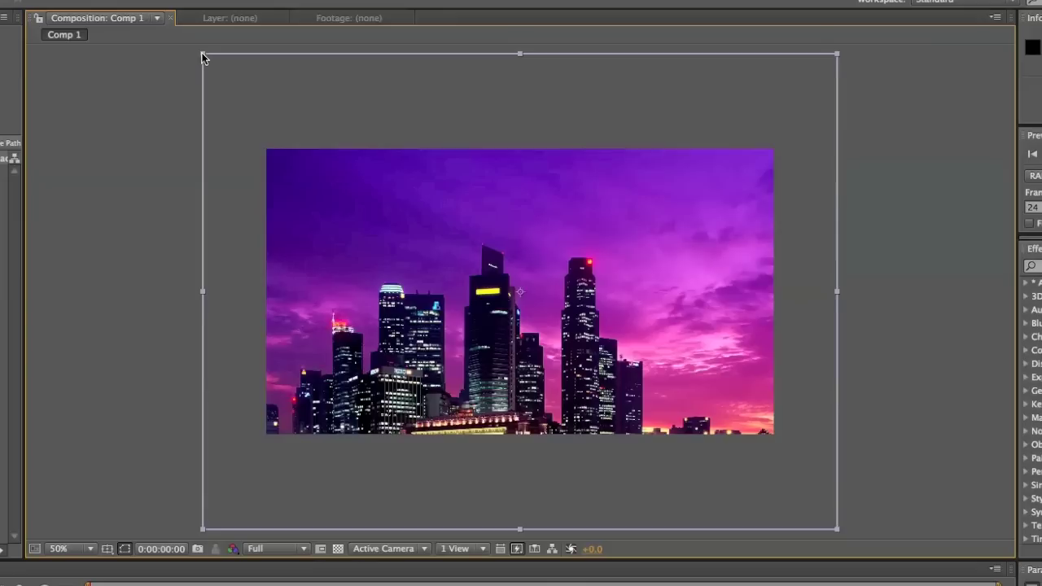
{"action": "left_click_drag", "start_coordinate": [203, 55], "coordinate": [251, 90]}
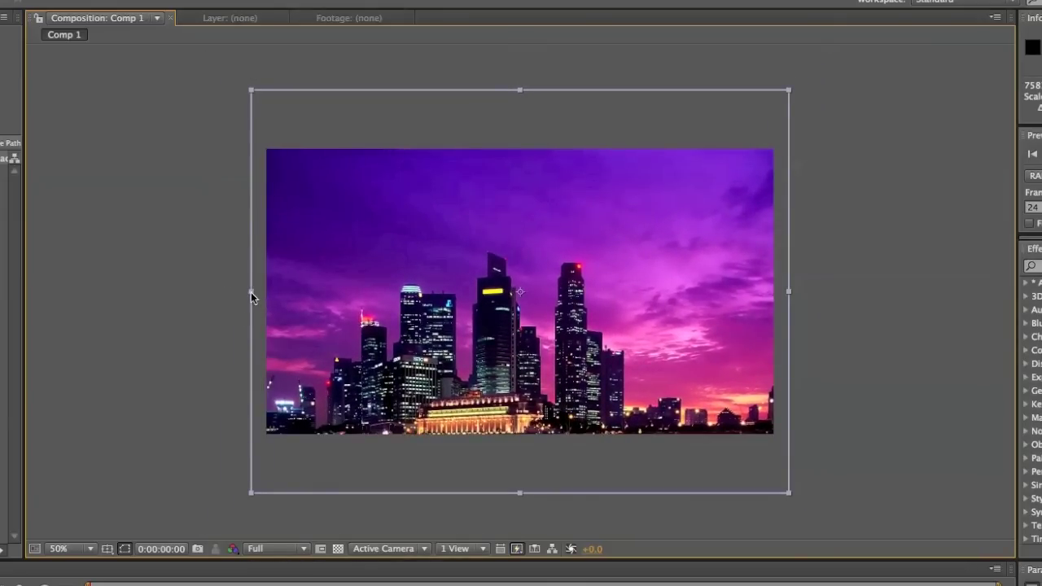
{"action": "left_click_drag", "start_coordinate": [251, 293], "coordinate": [181, 120]}
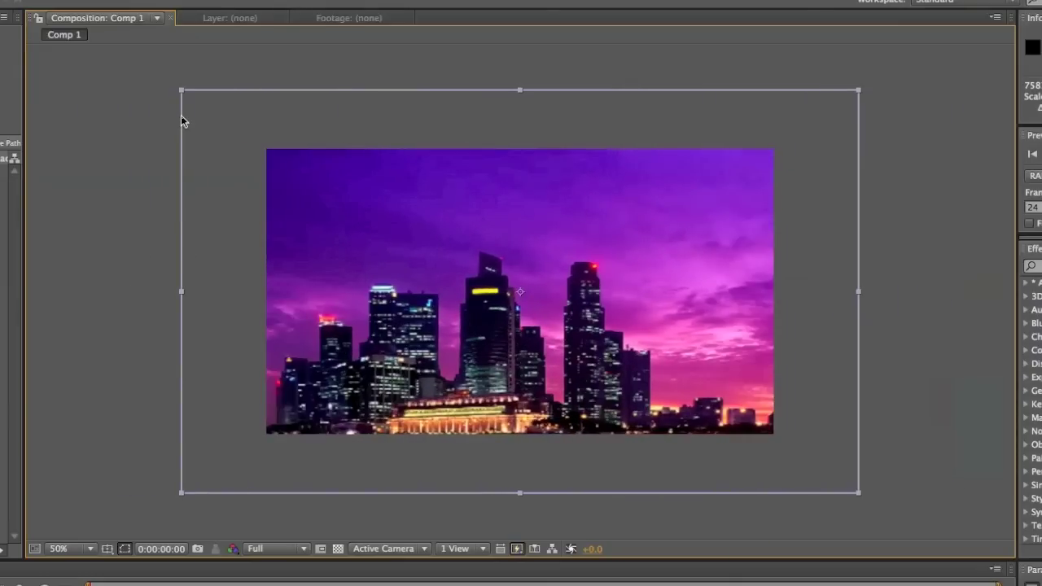
{"action": "key", "text": "ctrl+z"}
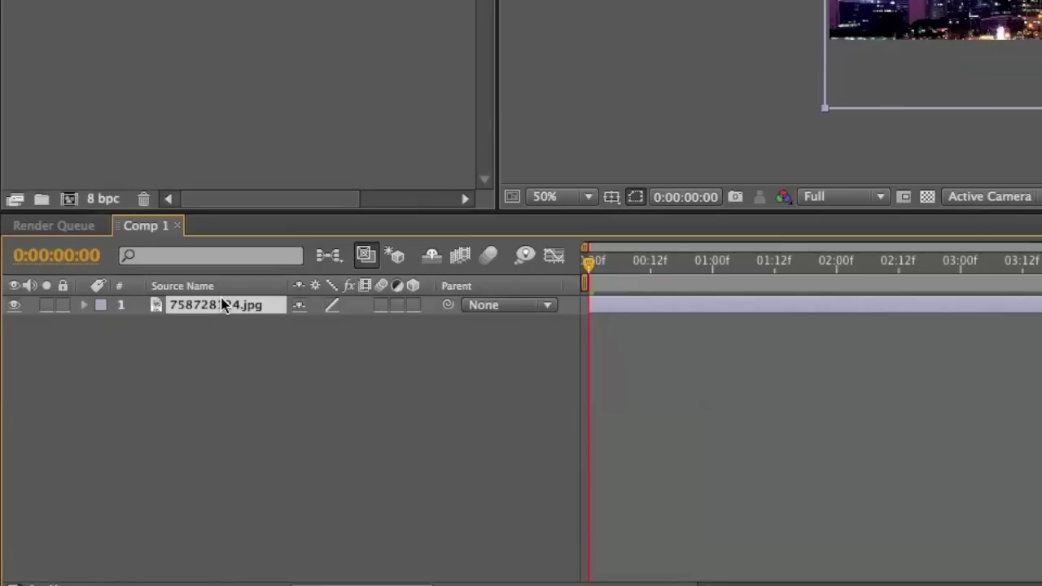
- Duplicate the skyline layer and rename the lower copy Base
{"action": "key", "text": "ctrl+d"}
{"action": "left_click", "coordinate": [220, 323]}
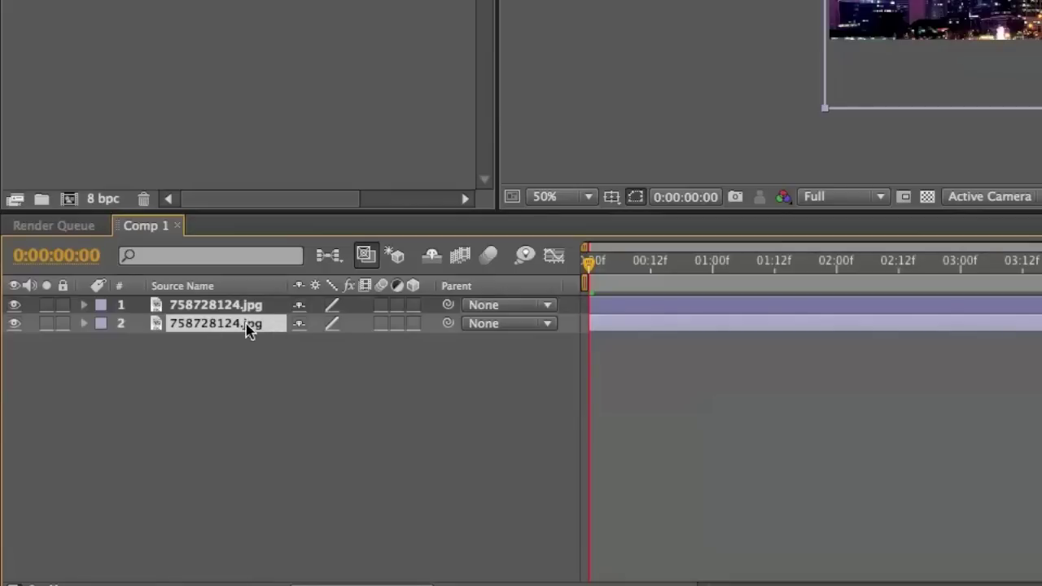
{"action": "key", "text": "Return"}
{"action": "type", "text": "Bottom or Bas"}
{"action": "key", "text": "Return"}
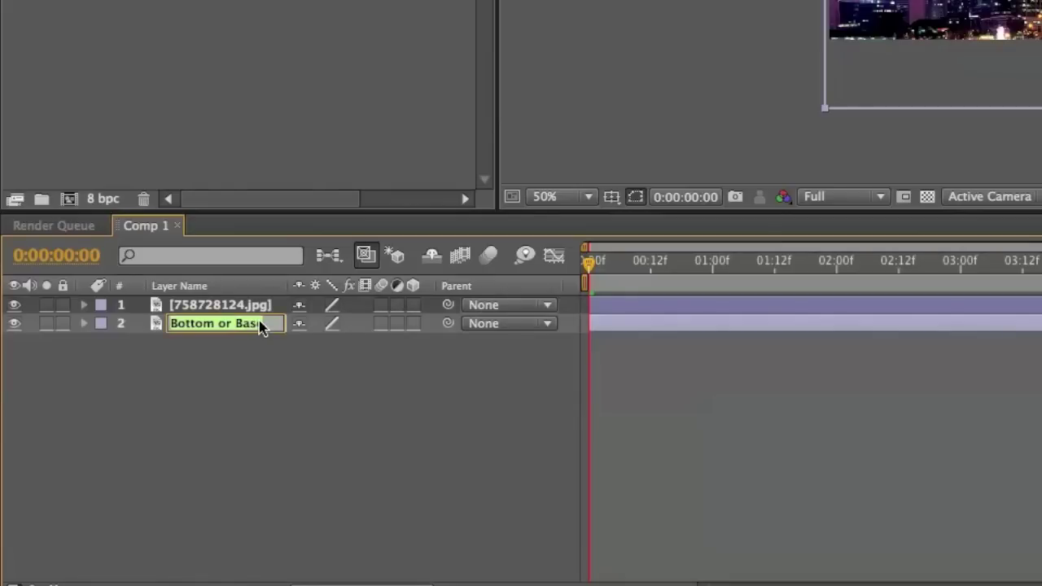
{"action": "type", "text": "Base"}
{"action": "key", "text": "Return"}
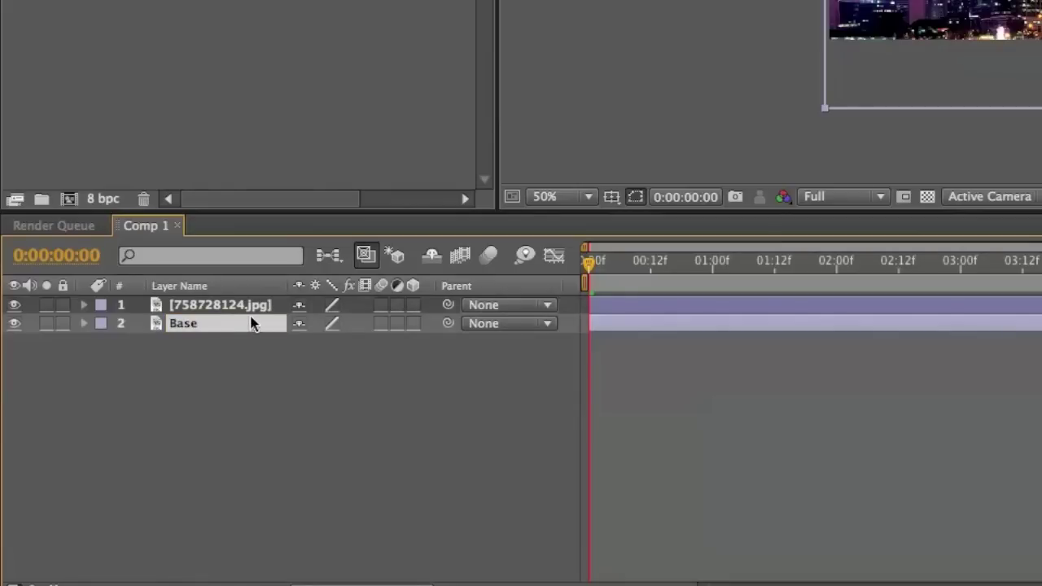
- Rename the upper skyline layer City Night
{"action": "left_click", "coordinate": [242, 310]}
{"action": "key", "text": "Return"}
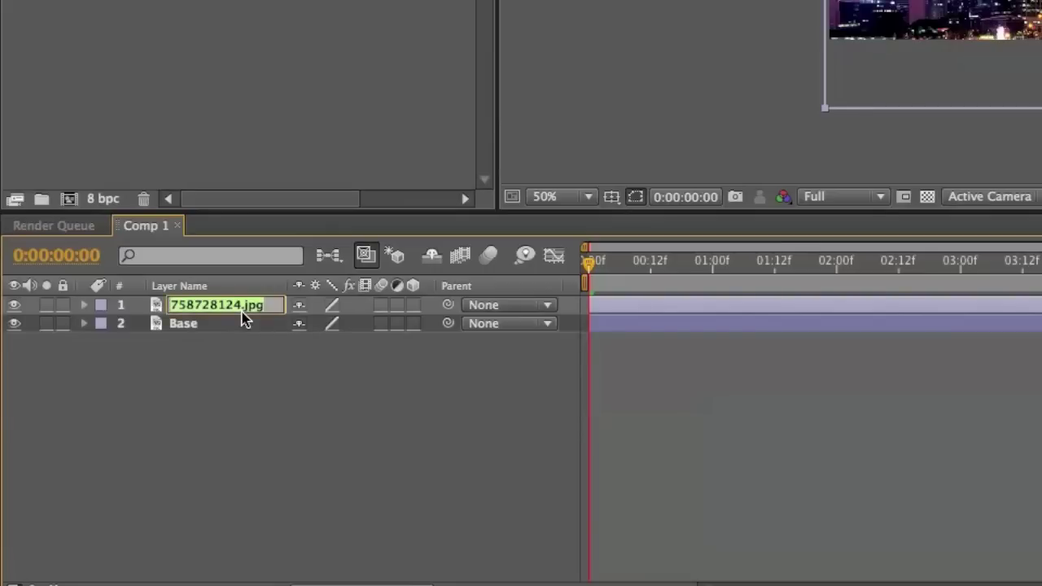
{"action": "type", "text": "City Night"}
{"action": "key", "text": "Return"}
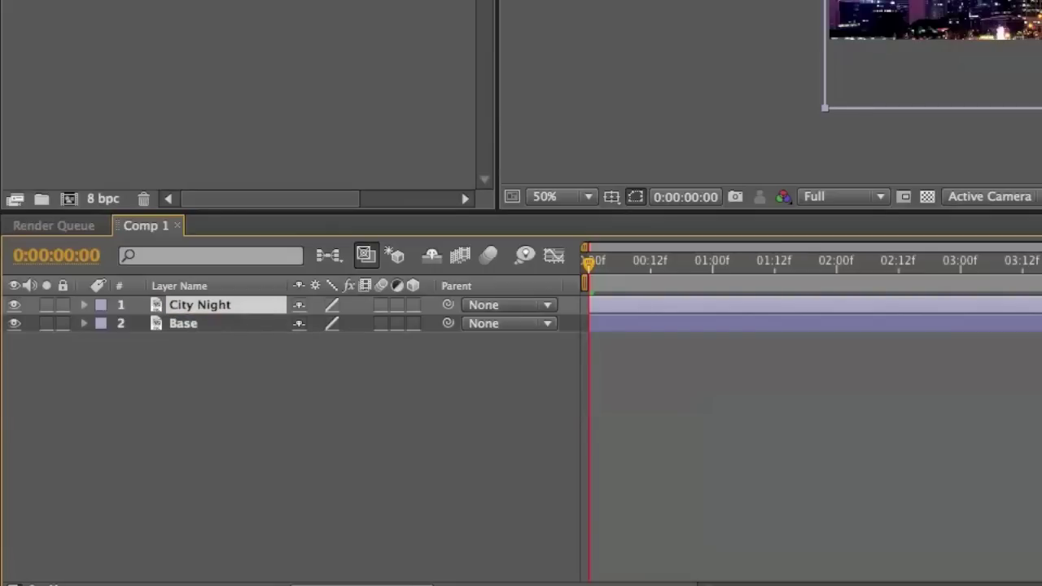
- Lock the Base layer
{"action": "left_click", "coordinate": [49, 343]}
{"action": "left_click", "coordinate": [226, 325]}
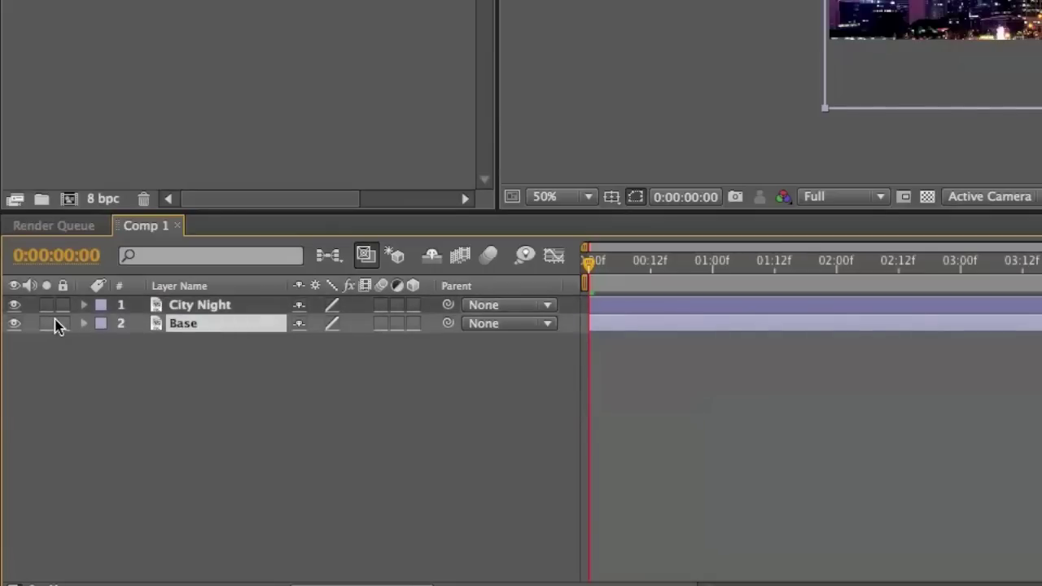
{"action": "left_click", "coordinate": [62, 320]}
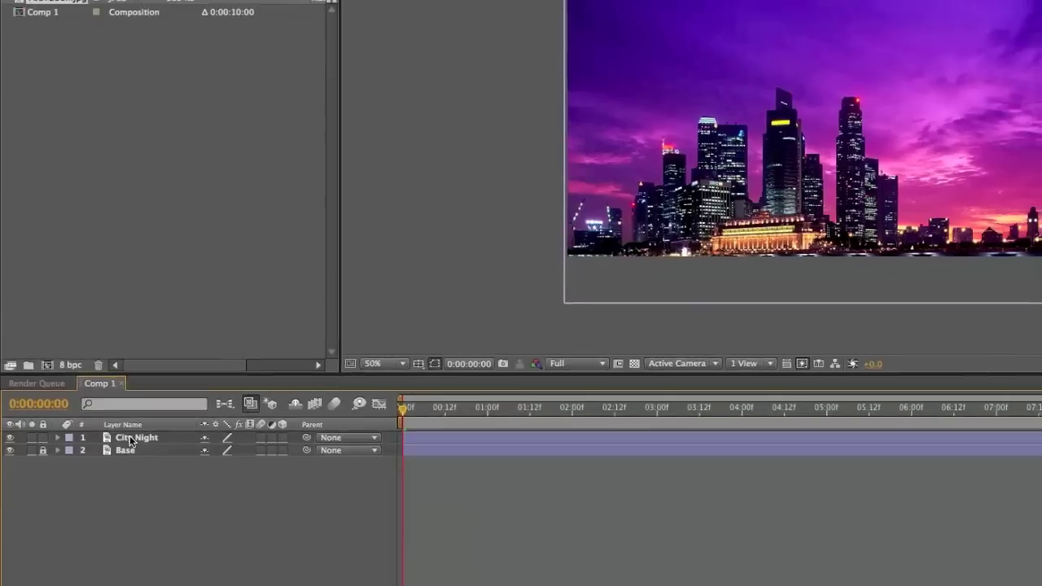
- Apply the Hue/Saturation color correction effect to the City Night layer
{"action": "left_click", "coordinate": [192, 305]}
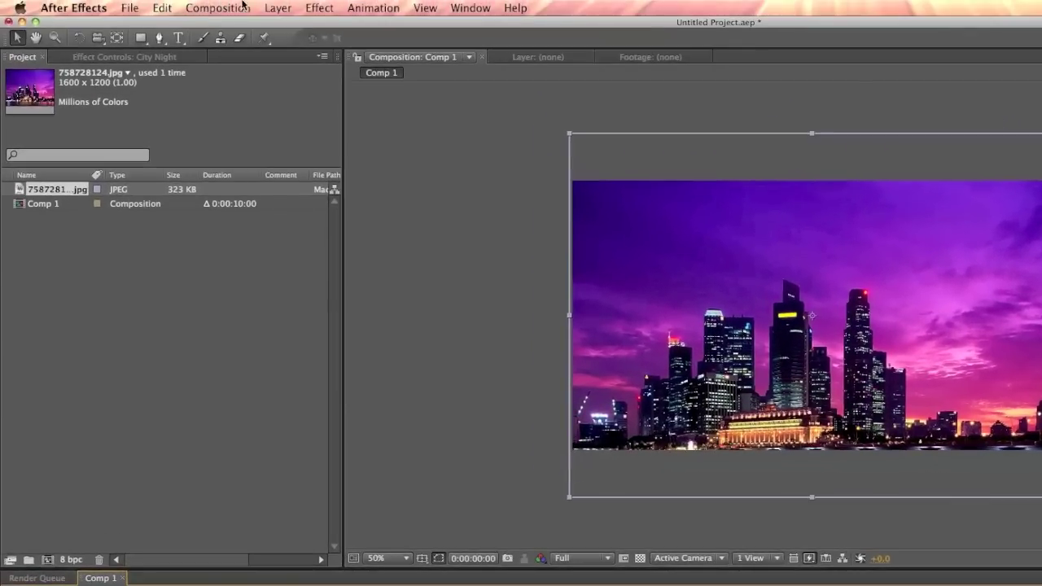
{"action": "left_click", "coordinate": [319, 7]}
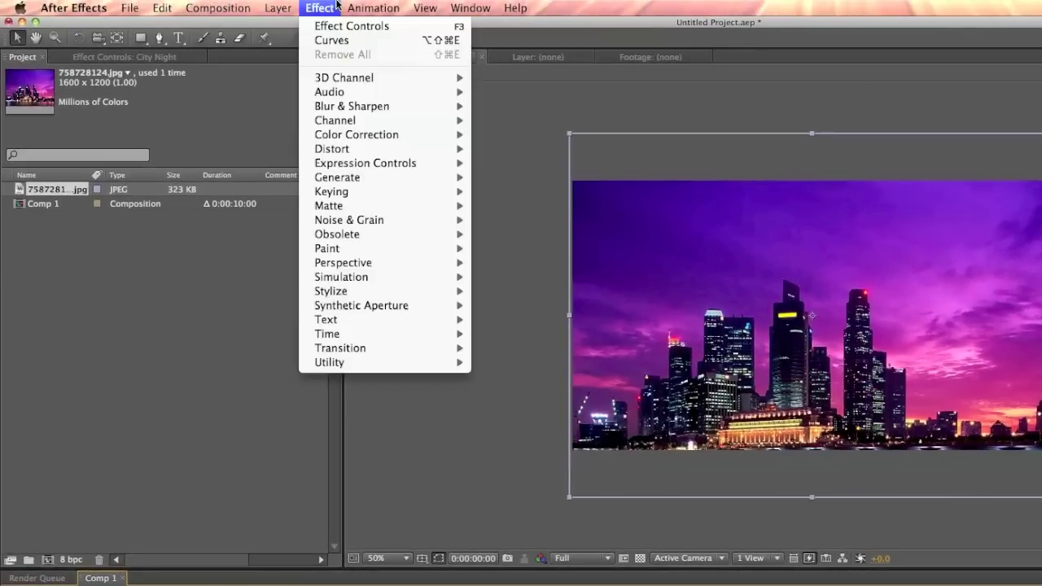
{"action": "mouse_move", "coordinate": [390, 134]}
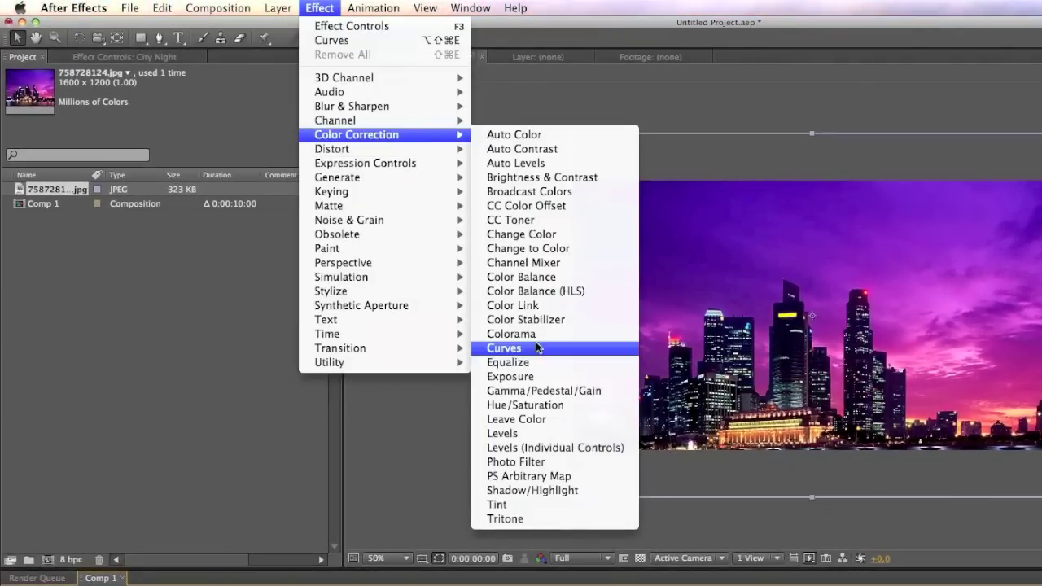
{"action": "left_click", "coordinate": [558, 405]}
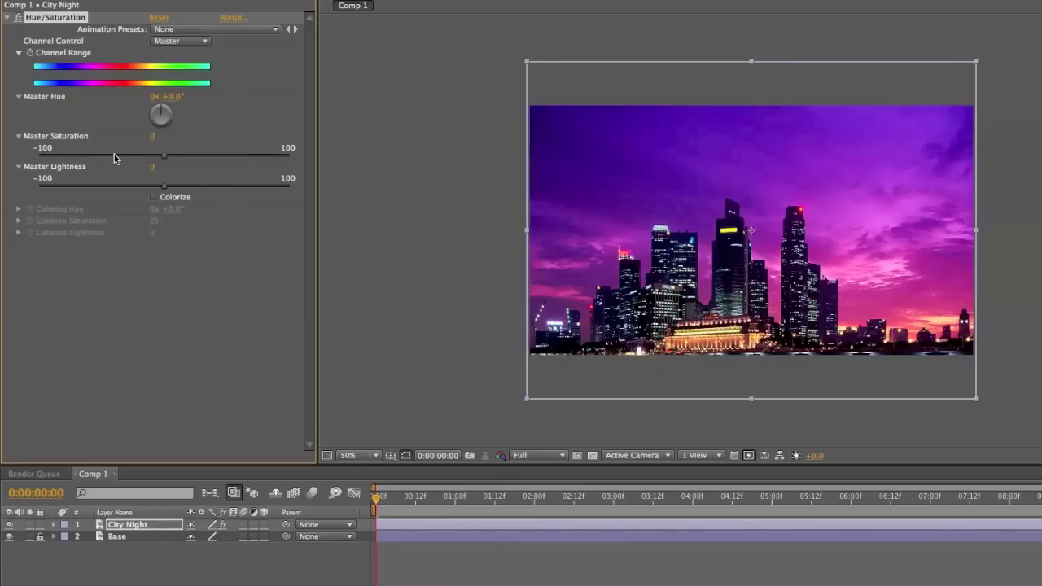
- Set the City Night layer's Master Saturation to -100 and its Master Lightness to -90
{"action": "left_click_drag", "start_coordinate": [163, 154], "coordinate": [8, 159]}
{"action": "left_click_drag", "start_coordinate": [92, 189], "coordinate": [65, 188]}
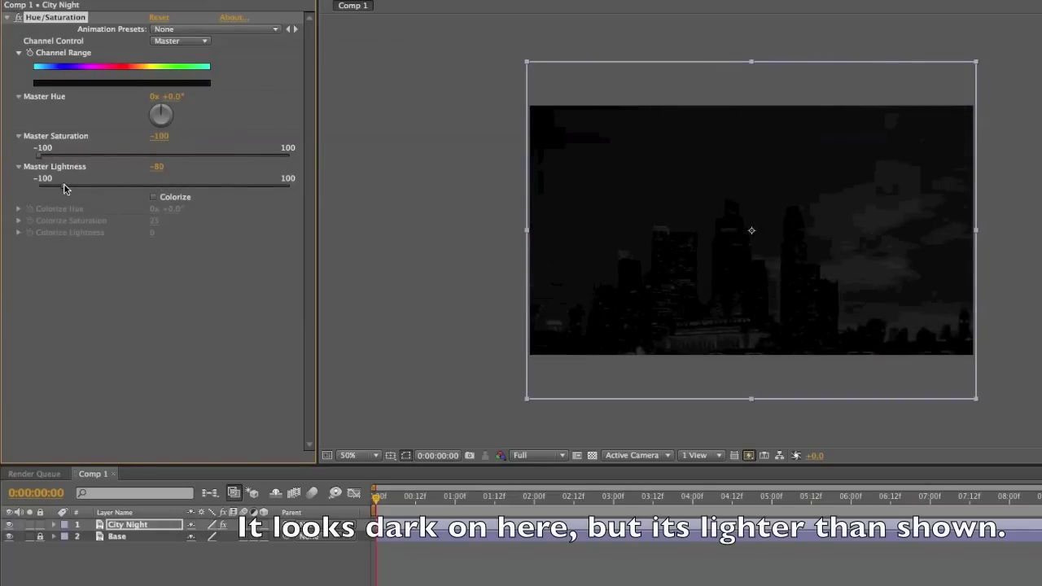
{"action": "left_click_drag", "start_coordinate": [64, 188], "coordinate": [52, 189]}
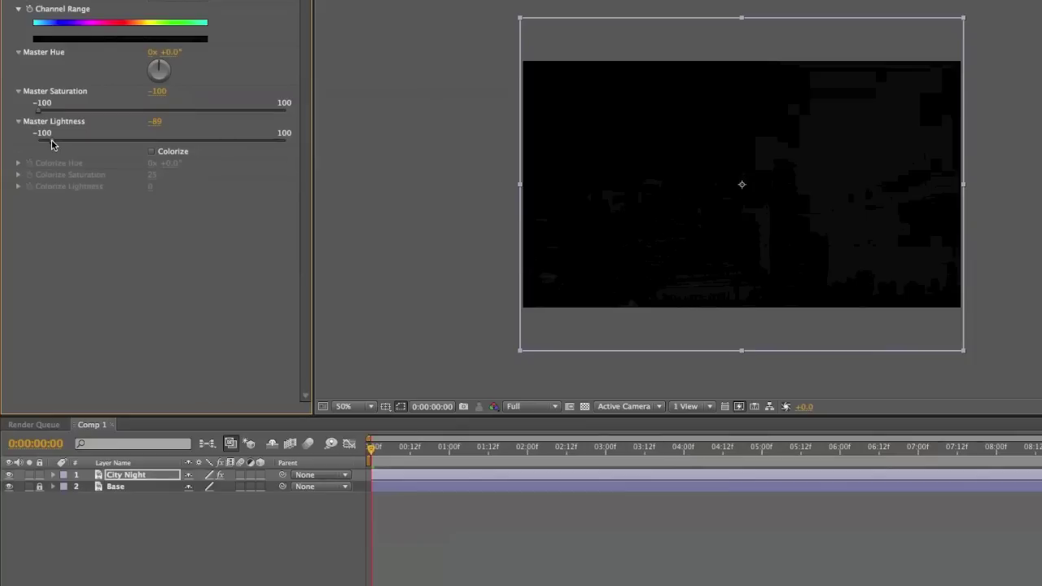
{"action": "left_click_drag", "start_coordinate": [42, 179], "coordinate": [41, 180]}
- Hide the City Night layer and draw a closed Pen mask on it around the top of the tall tower with the red light
{"action": "left_click", "coordinate": [105, 476]}
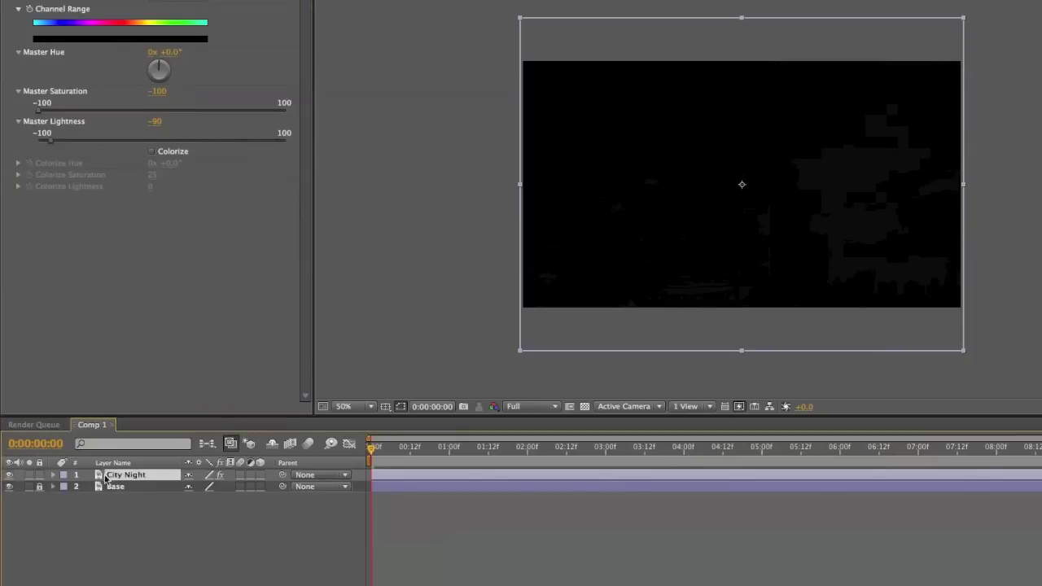
{"action": "left_click", "coordinate": [9, 474]}
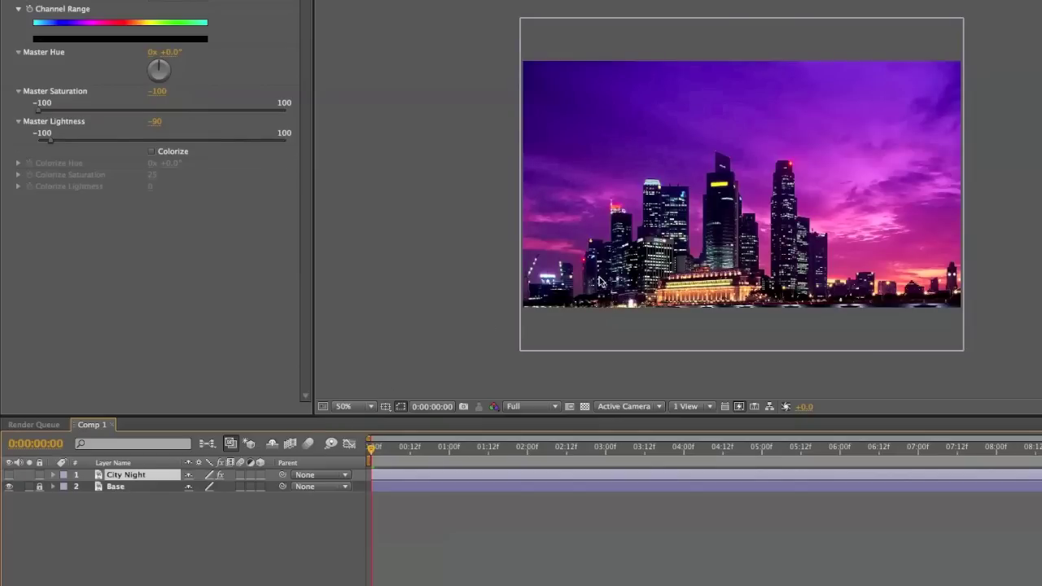
{"action": "key", "text": "slash"}
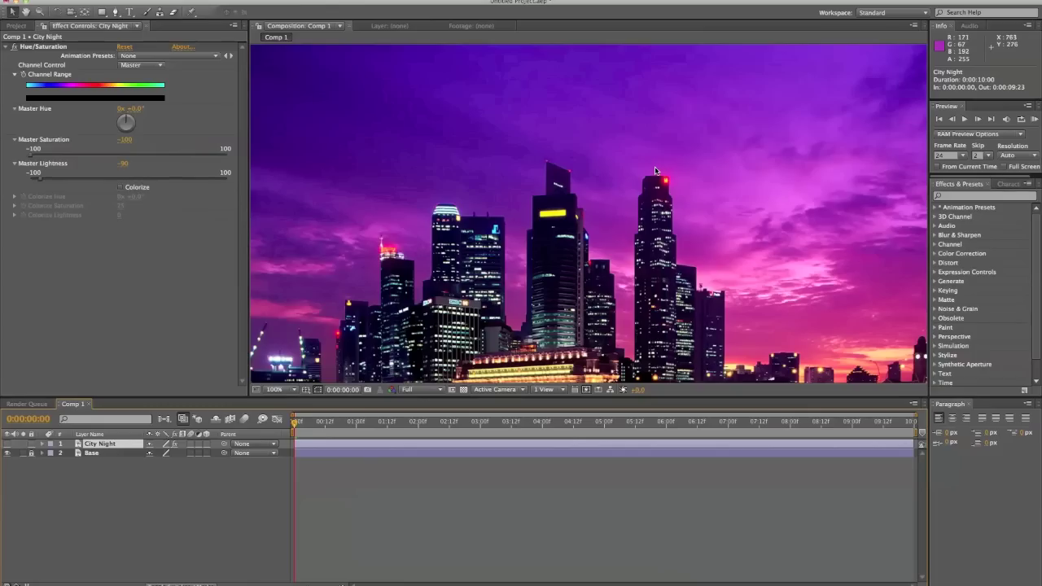
{"action": "key", "text": "g"}
{"action": "left_click", "coordinate": [638, 180]}
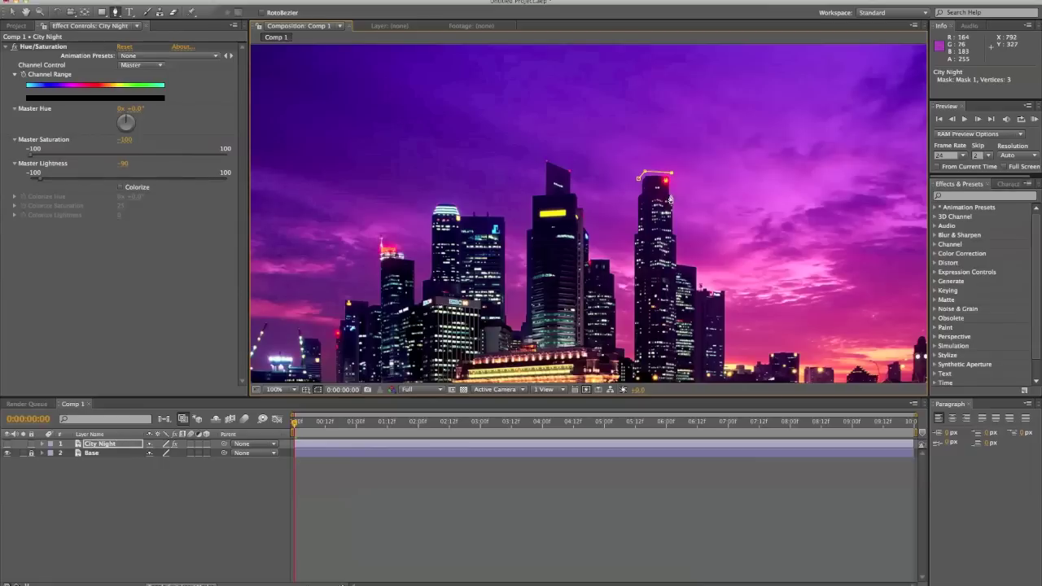
{"action": "left_click", "coordinate": [671, 197]}
{"action": "left_click", "coordinate": [639, 199]}
{"action": "left_click", "coordinate": [639, 191]}
{"action": "left_click", "coordinate": [640, 180]}
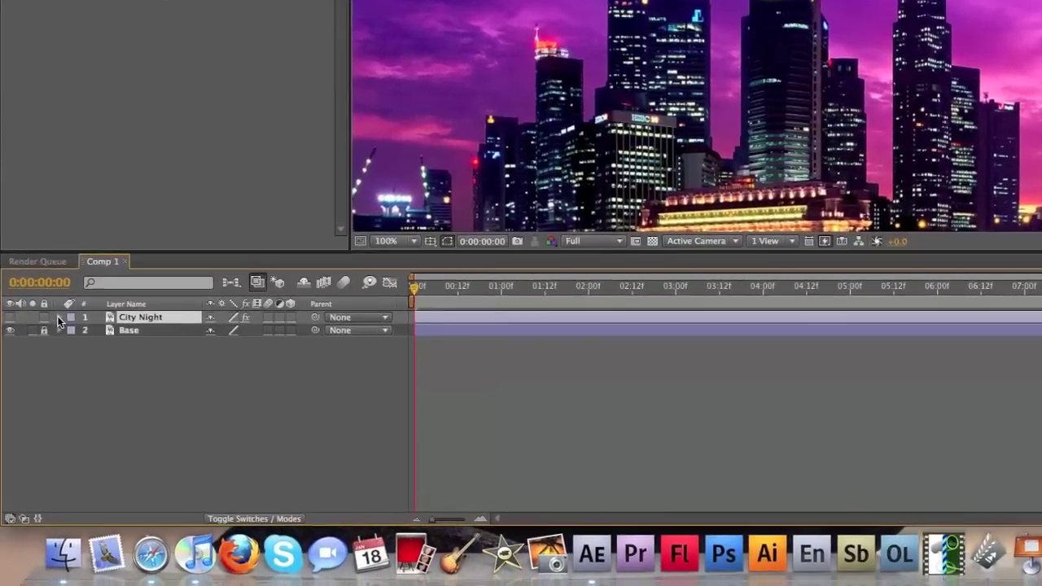
- Enable keyframing on Mask 1's Mask Path and shift the City Night layer with its keyframe to start at 0:00:01:00
{"action": "left_click", "coordinate": [61, 318]}
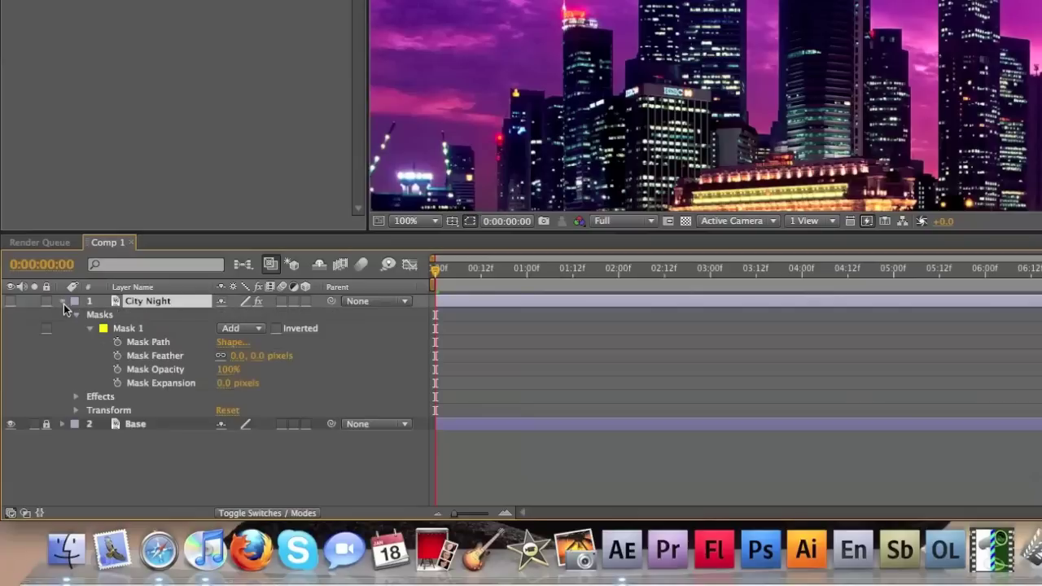
{"action": "left_click", "coordinate": [117, 343]}
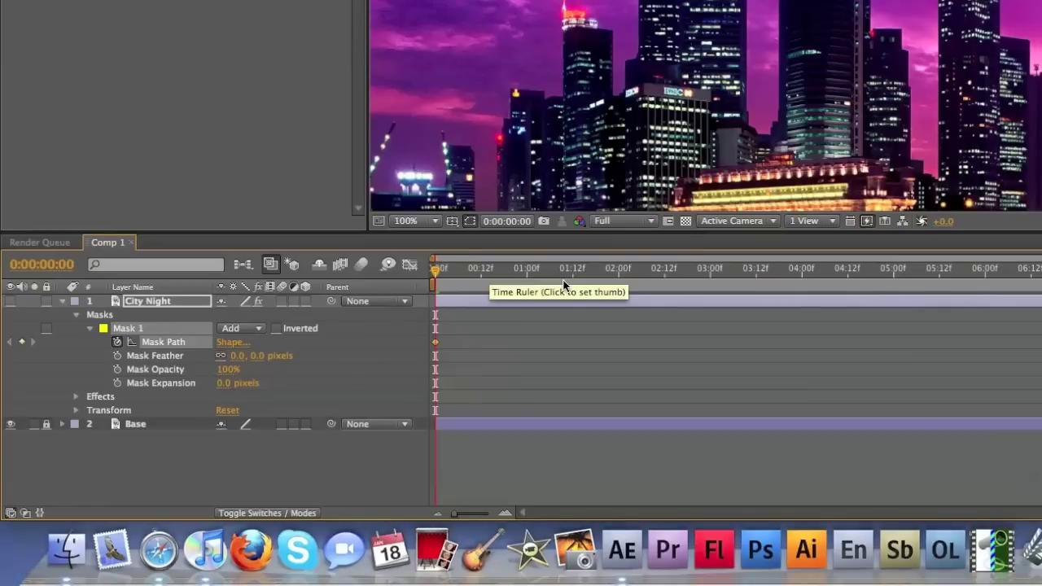
{"action": "left_click_drag", "start_coordinate": [456, 297], "coordinate": [544, 296]}
{"action": "left_click", "coordinate": [526, 269]}
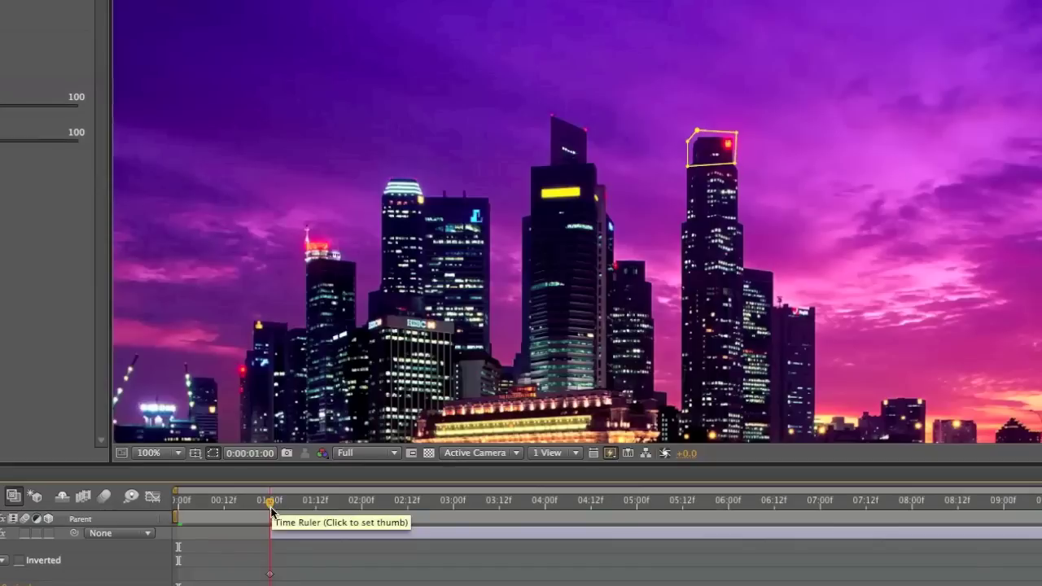
- Add a Mask Path keyframe at 0:00:01:23 to hold the mask's current shape
{"action": "left_click", "coordinate": [249, 505]}
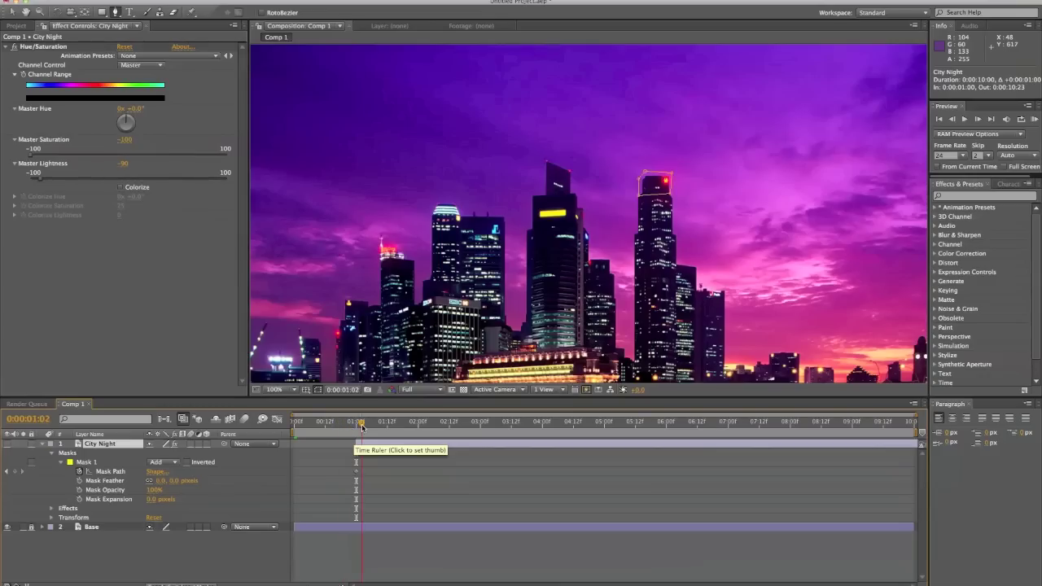
{"action": "left_click", "coordinate": [316, 505]}
{"action": "left_click_drag", "start_coordinate": [387, 425], "coordinate": [418, 425]}
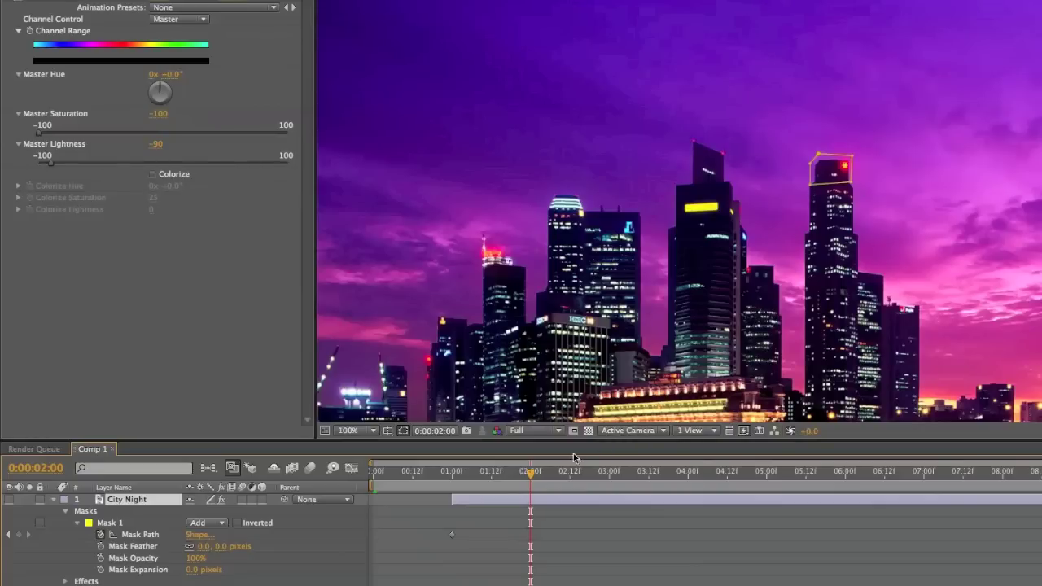
{"action": "left_click_drag", "start_coordinate": [531, 477], "coordinate": [527, 477]}
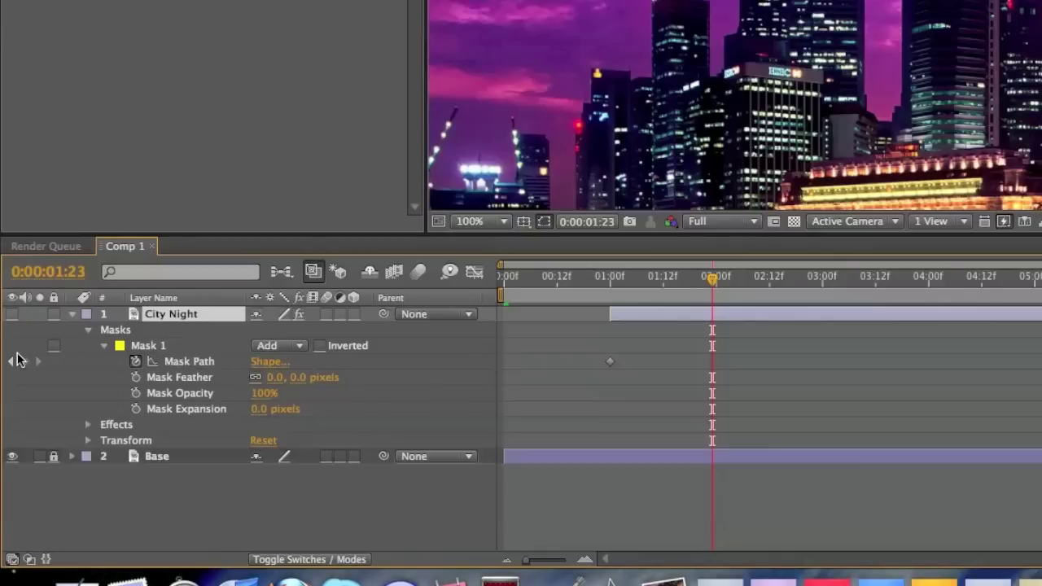
{"action": "left_click", "coordinate": [25, 363]}
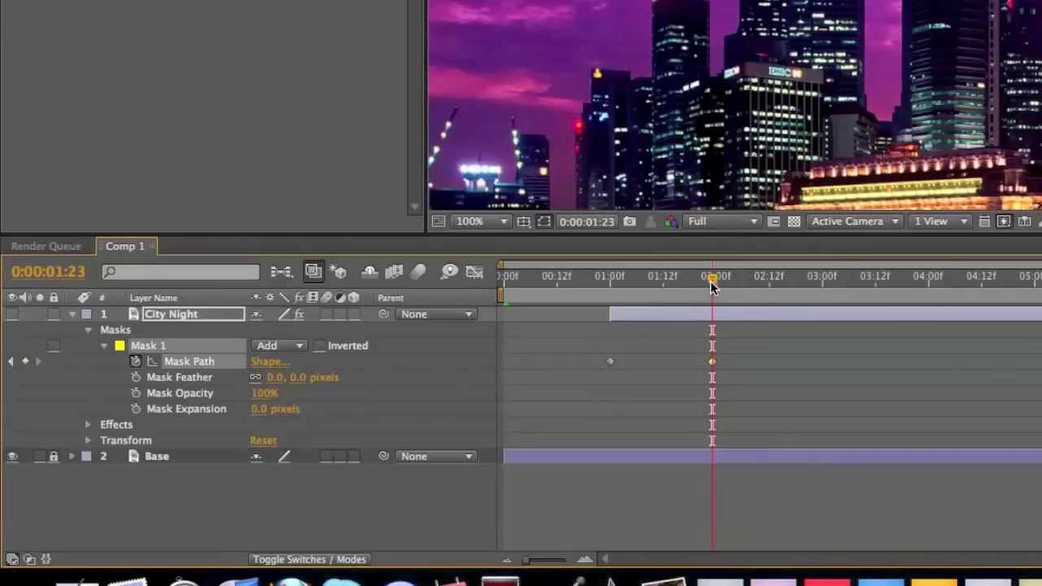
- At 0:00:02:00, extend Mask 1's bottom edge down over the tower's next section
{"action": "key", "text": "Page_Down"}
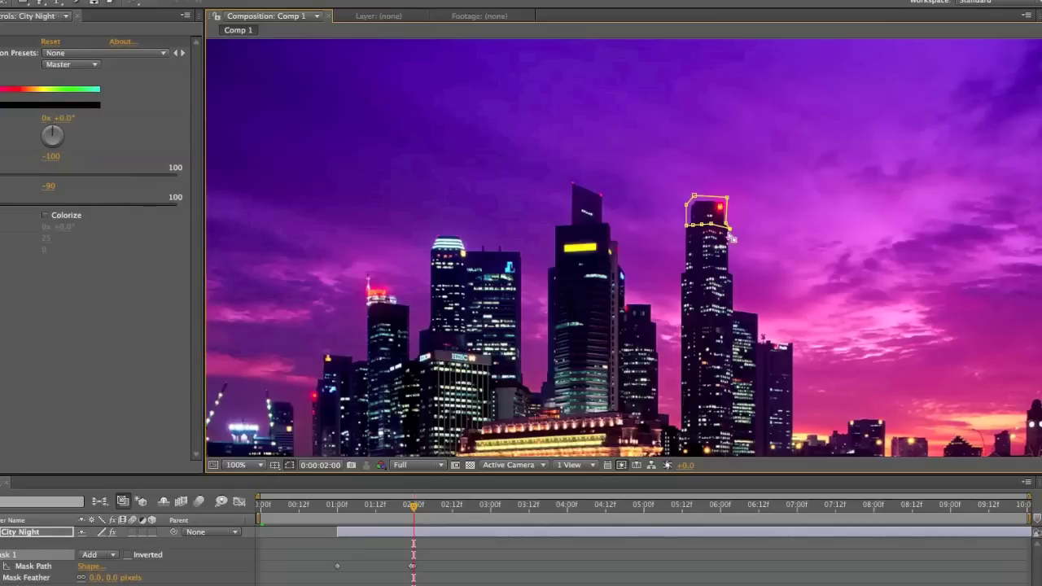
{"action": "left_click_drag", "start_coordinate": [712, 224], "coordinate": [728, 274]}
{"action": "left_click_drag", "start_coordinate": [700, 228], "coordinate": [682, 275]}
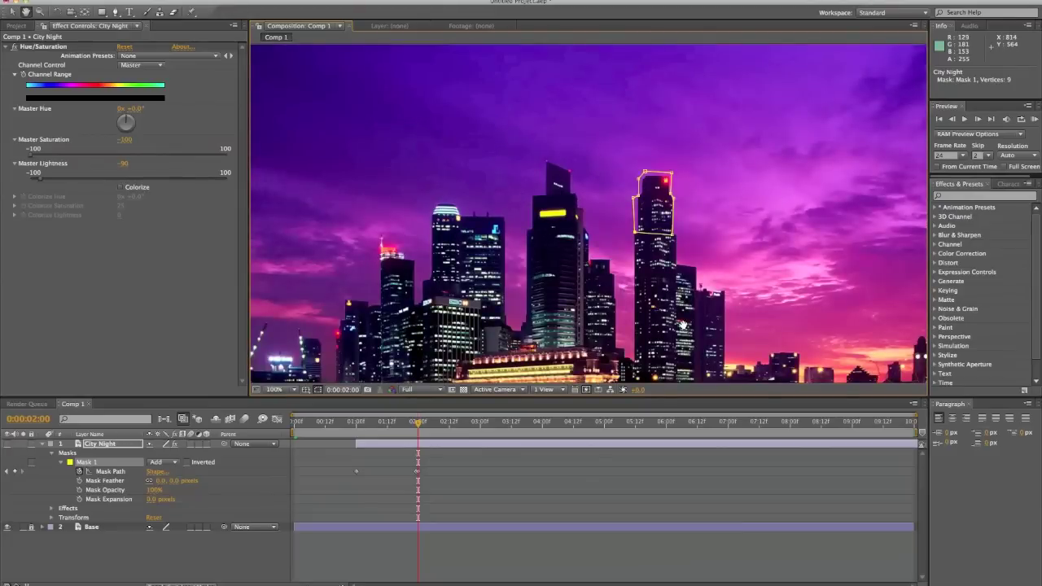
- Hold the mask shape with a keyframe one frame before 0:00:03:00, and extend its bottom edge further down the tower at 0:00:03:00
{"action": "left_click_drag", "start_coordinate": [684, 324], "coordinate": [667, 294]}
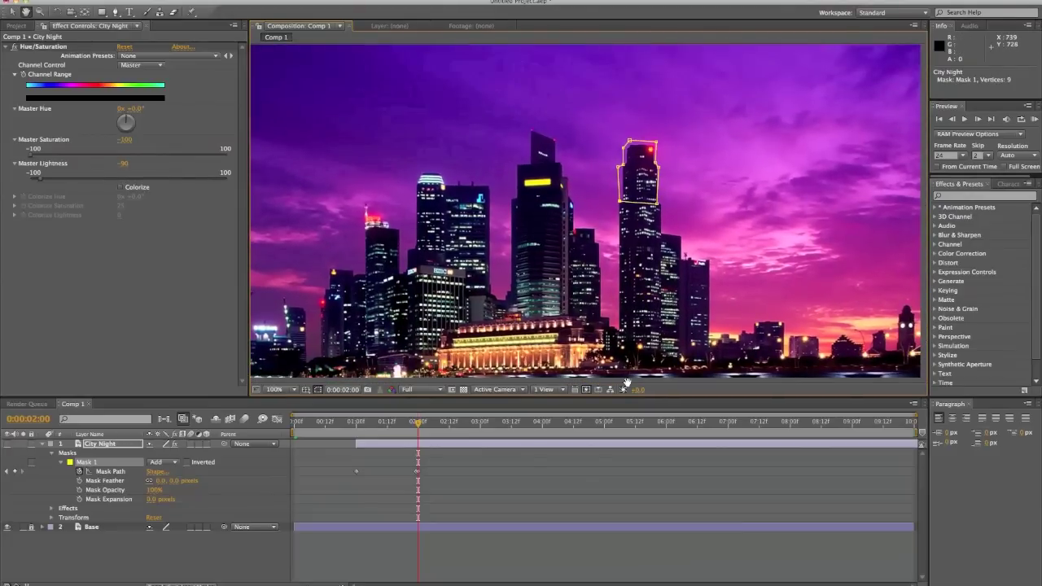
{"action": "left_click_drag", "start_coordinate": [481, 425], "coordinate": [477, 425]}
{"action": "left_click", "coordinate": [14, 472]}
{"action": "left_click", "coordinate": [481, 425]}
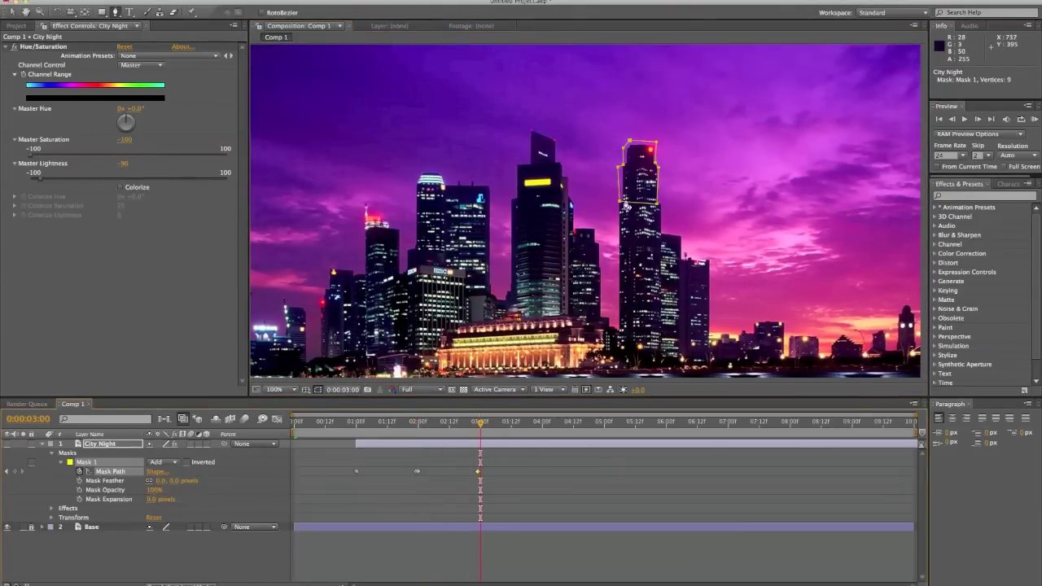
{"action": "left_click_drag", "start_coordinate": [620, 202], "coordinate": [618, 241]}
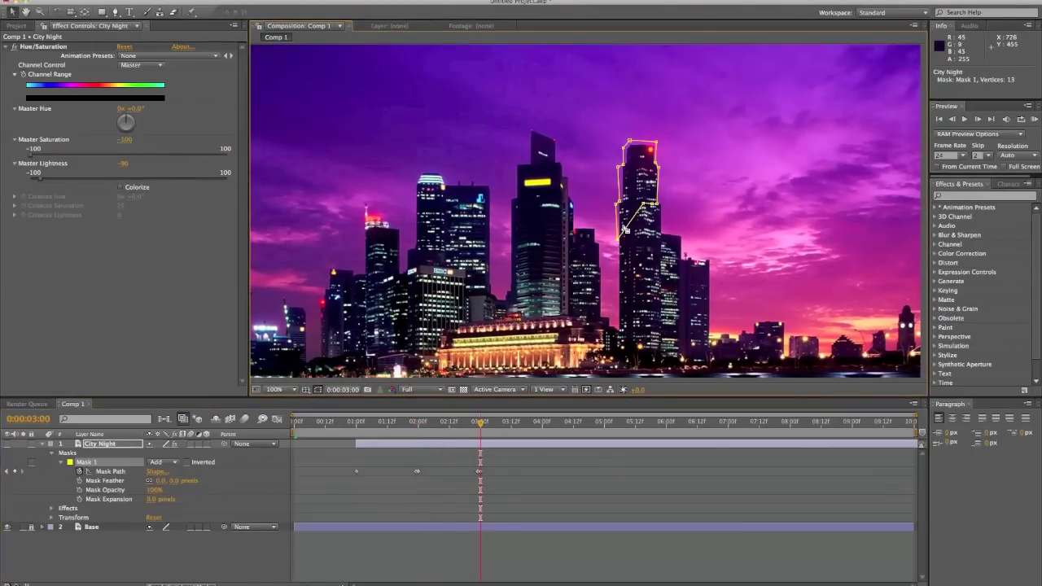
{"action": "left_click_drag", "start_coordinate": [653, 204], "coordinate": [663, 243]}
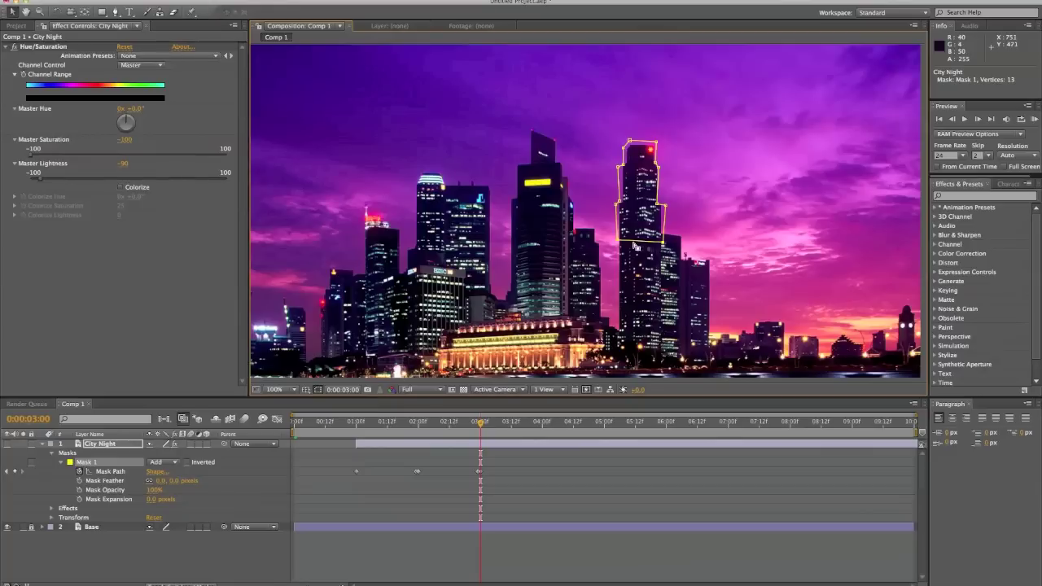
- Hold the mask shape with a keyframe one frame before 0:00:04:00, and lower its bottom edge over more of the tower at 0:00:04:00
{"action": "left_click", "coordinate": [542, 424]}
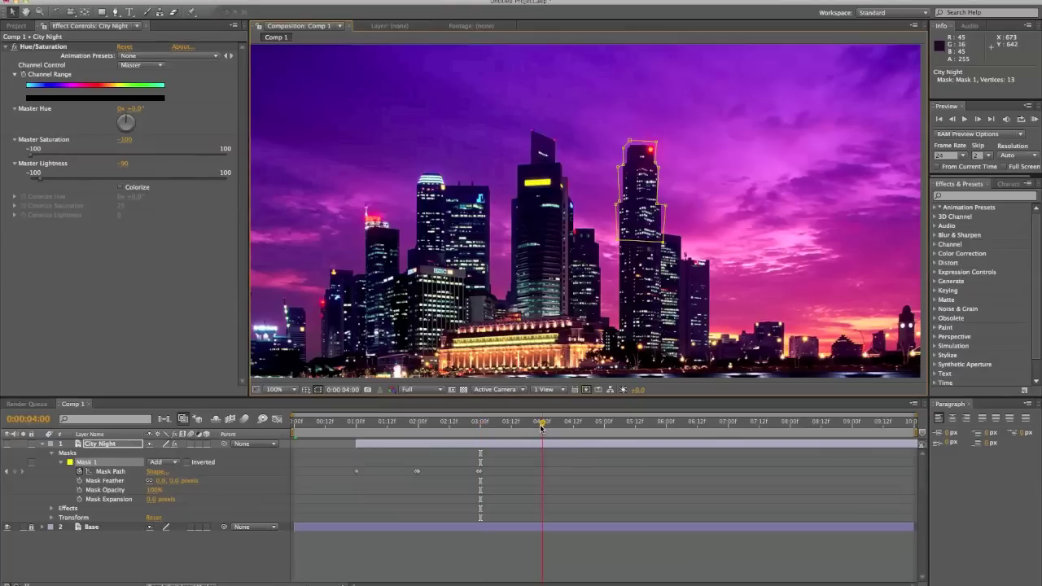
{"action": "left_click_drag", "start_coordinate": [542, 424], "coordinate": [539, 423]}
{"action": "left_click", "coordinate": [16, 472]}
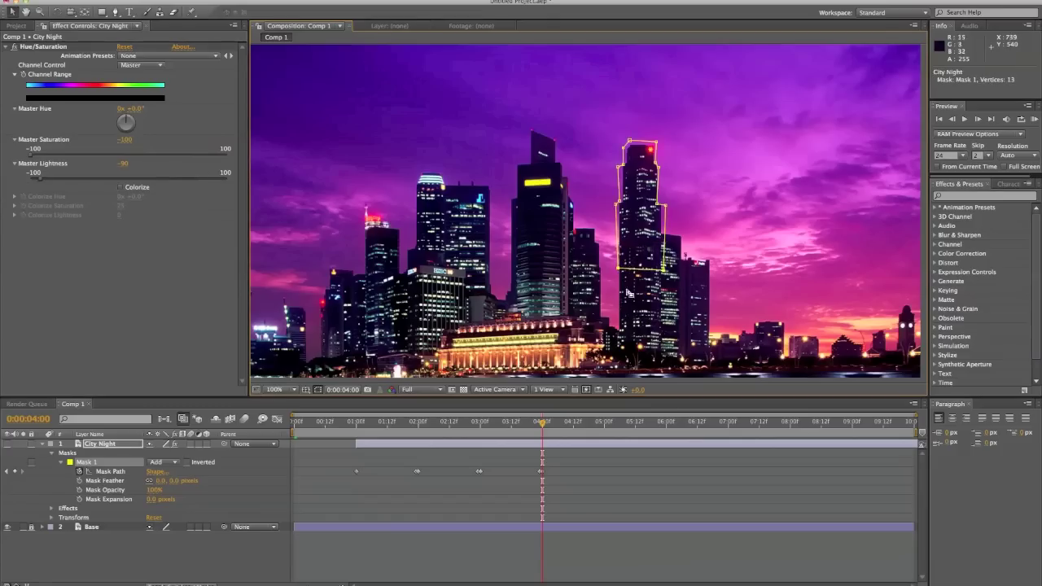
- Lower the mask edge at 0:00:05:00 and to the tower's base at 0:00:06:00, with a hold keyframe one frame before each
{"action": "left_click", "coordinate": [601, 423]}
{"action": "left_click", "coordinate": [15, 472]}
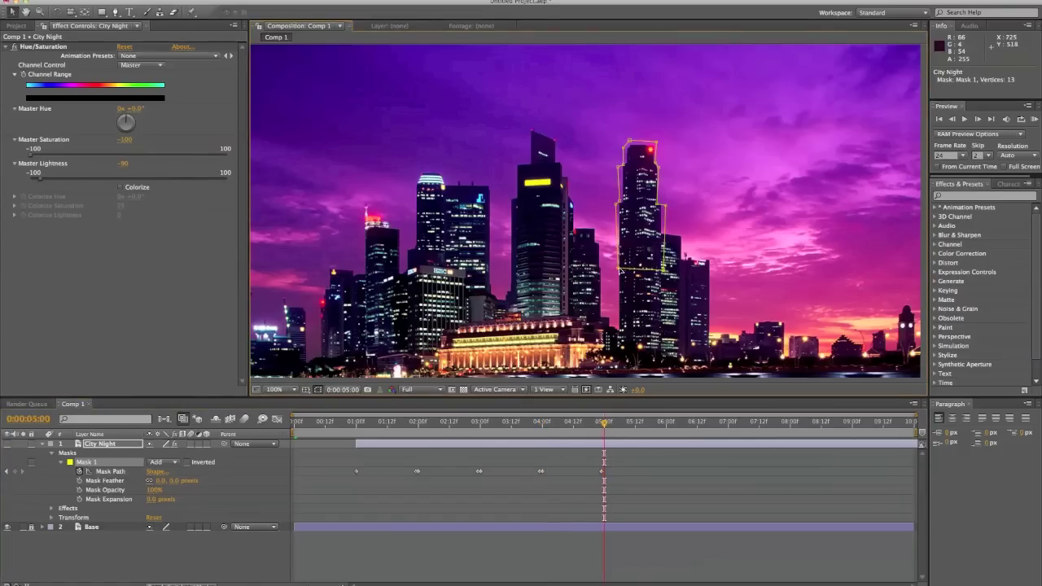
{"action": "left_click", "coordinate": [666, 424]}
{"action": "left_click_drag", "start_coordinate": [667, 426], "coordinate": [667, 425]}
{"action": "left_click", "coordinate": [15, 471]}
{"action": "left_click", "coordinate": [665, 302]}
{"action": "left_click_drag", "start_coordinate": [665, 303], "coordinate": [663, 361]}
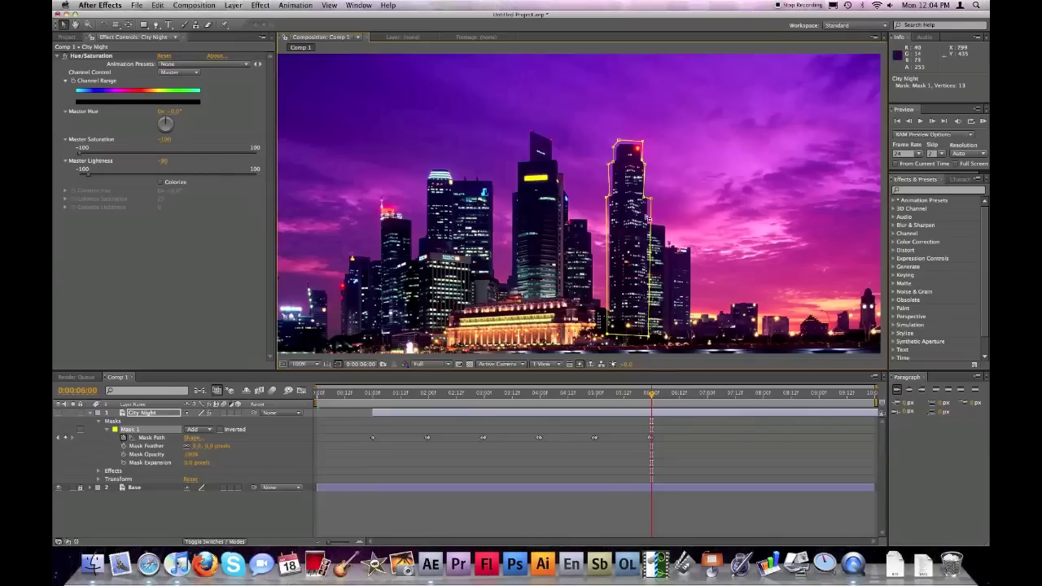
- At 0:00:06:00, adjust the mask's upper and side vertices to fit the tall tower's outline tightly
{"action": "key", "text": "period"}
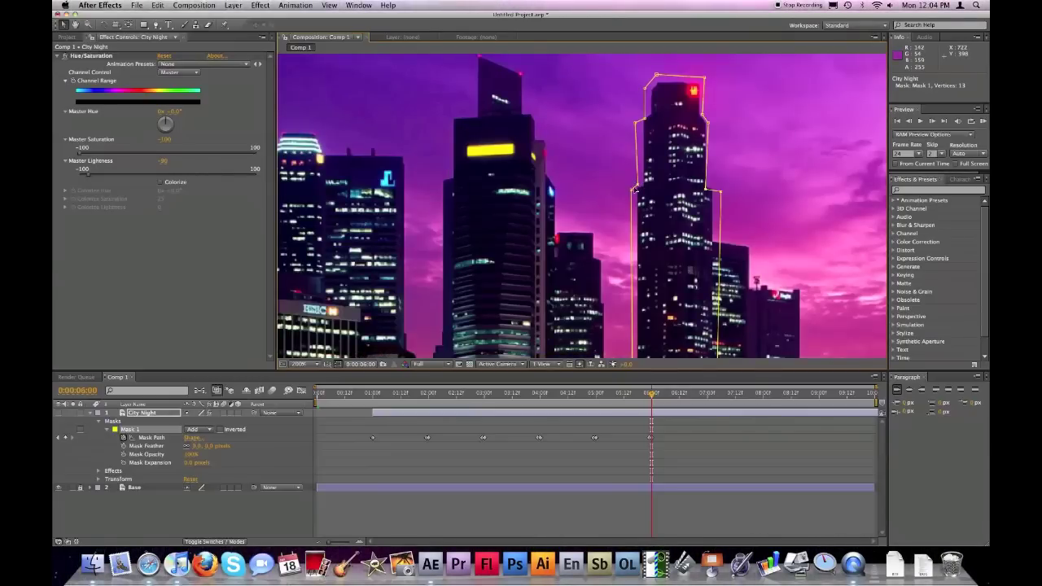
{"action": "left_click_drag", "start_coordinate": [634, 190], "coordinate": [638, 186]}
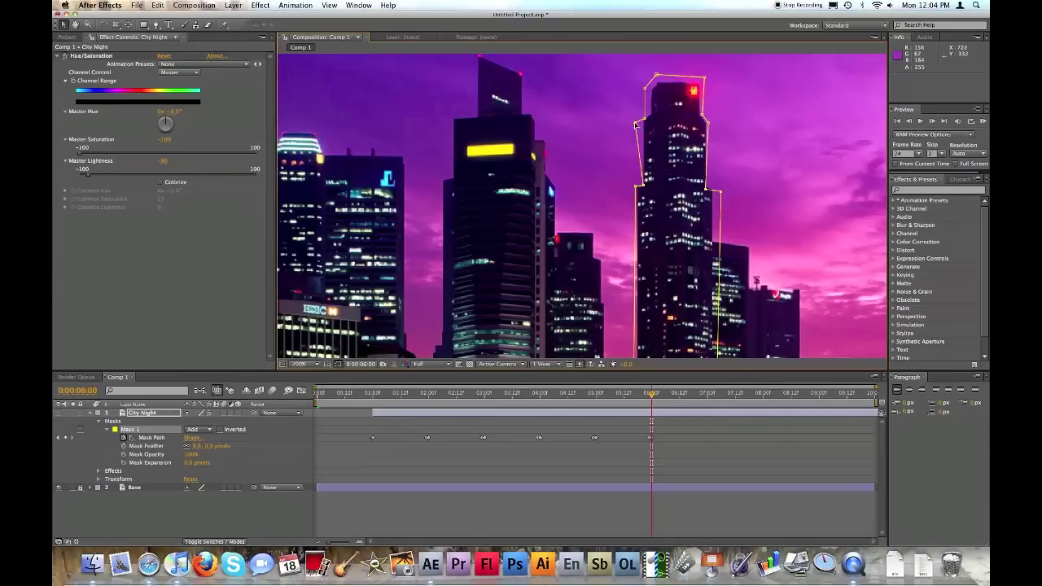
{"action": "left_click_drag", "start_coordinate": [636, 124], "coordinate": [649, 116]}
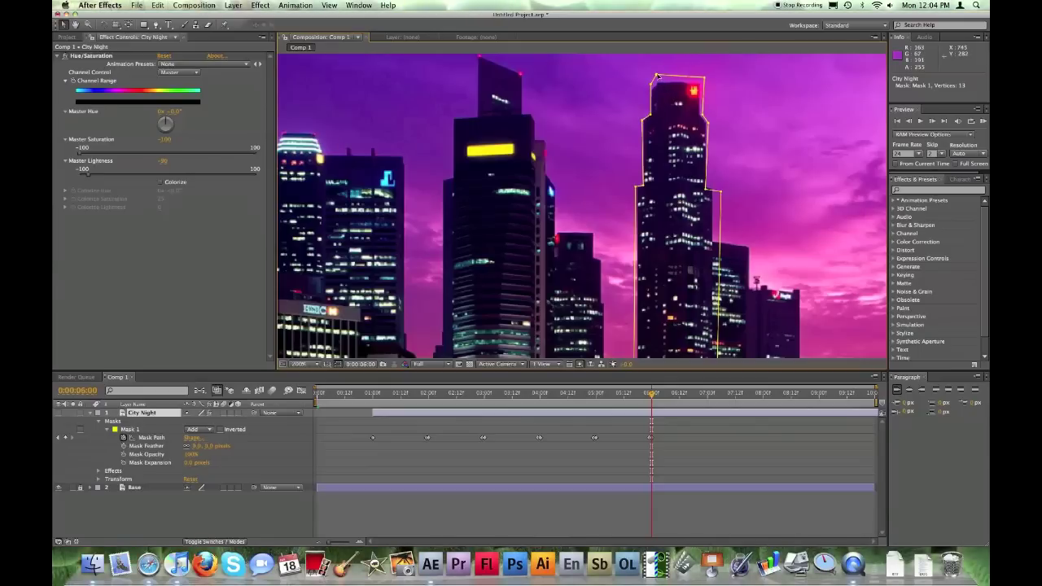
{"action": "left_click_drag", "start_coordinate": [657, 76], "coordinate": [659, 83]}
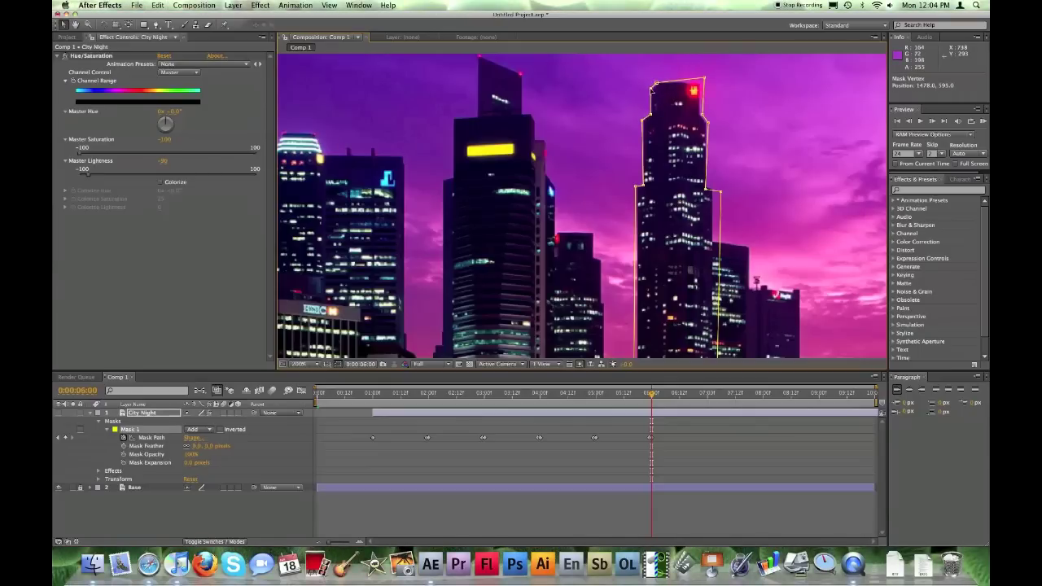
{"action": "left_click_drag", "start_coordinate": [705, 79], "coordinate": [700, 84]}
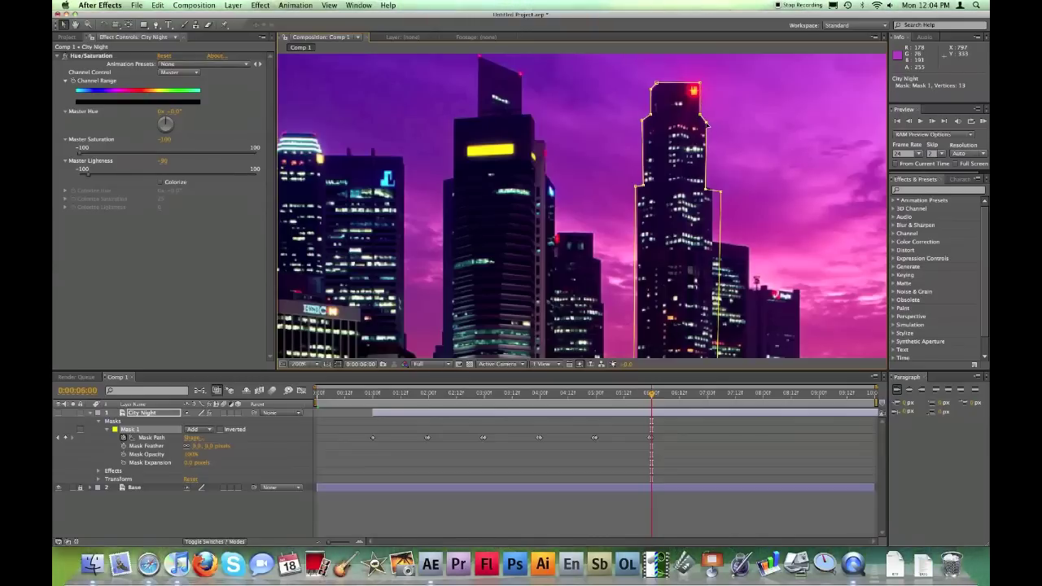
{"action": "left_click_drag", "start_coordinate": [720, 192], "coordinate": [713, 189]}
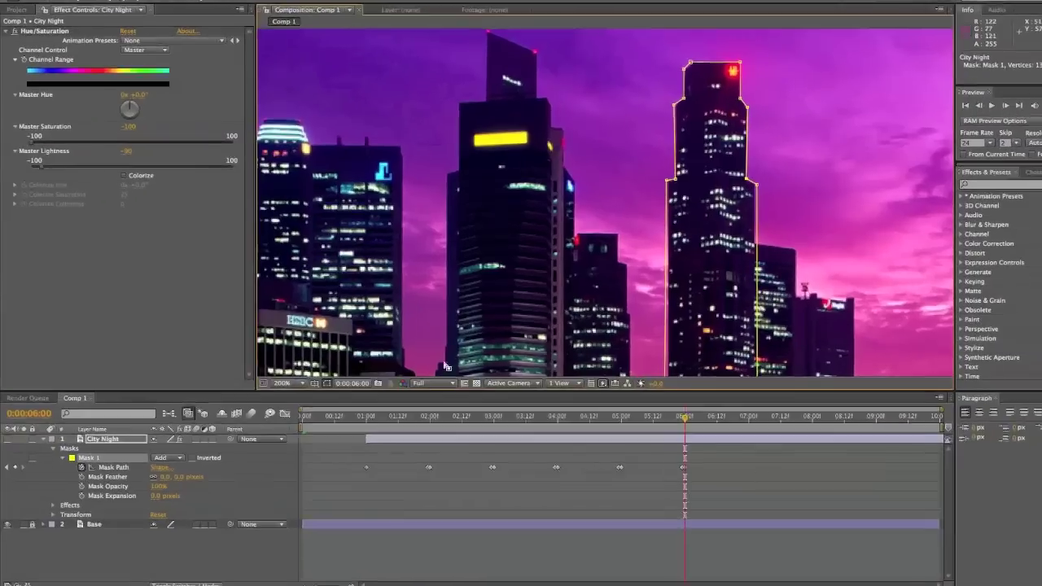
{"action": "key", "text": "comma"}
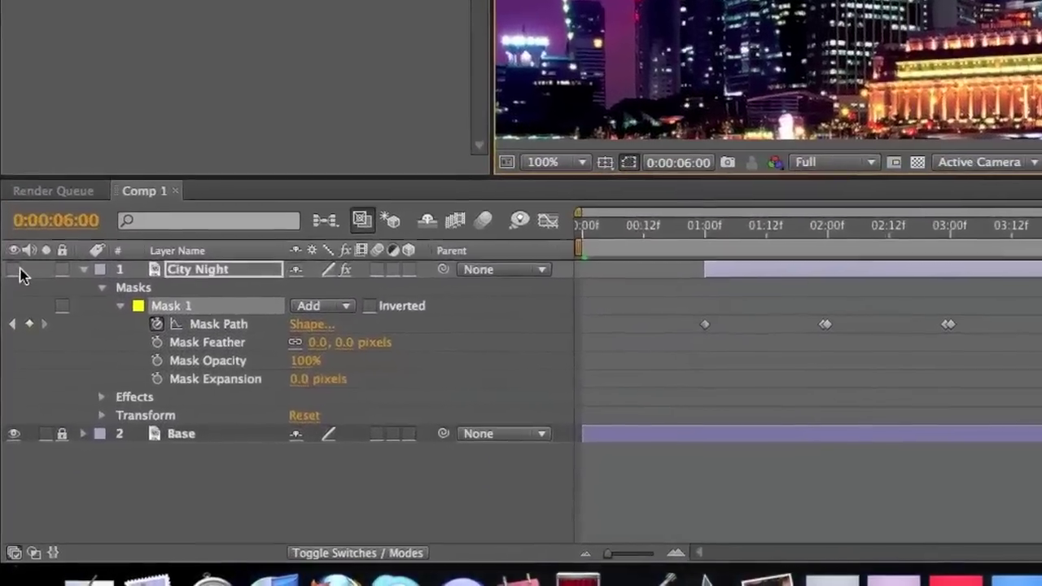
- Show the City Night layer and preview the mask change around 0:00:02:00
{"action": "left_click", "coordinate": [21, 269]}
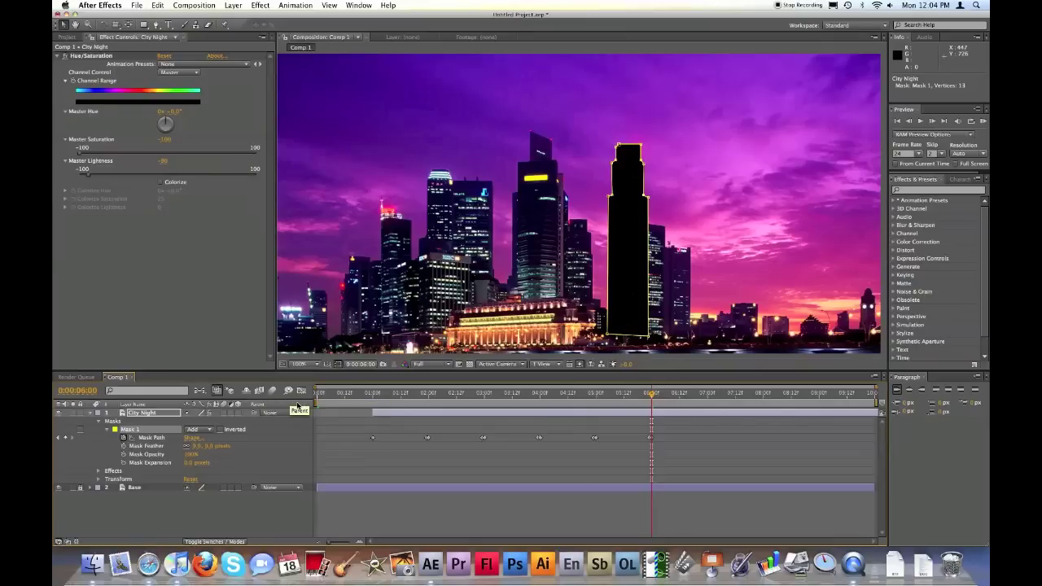
{"action": "left_click_drag", "start_coordinate": [416, 395], "coordinate": [421, 396]}
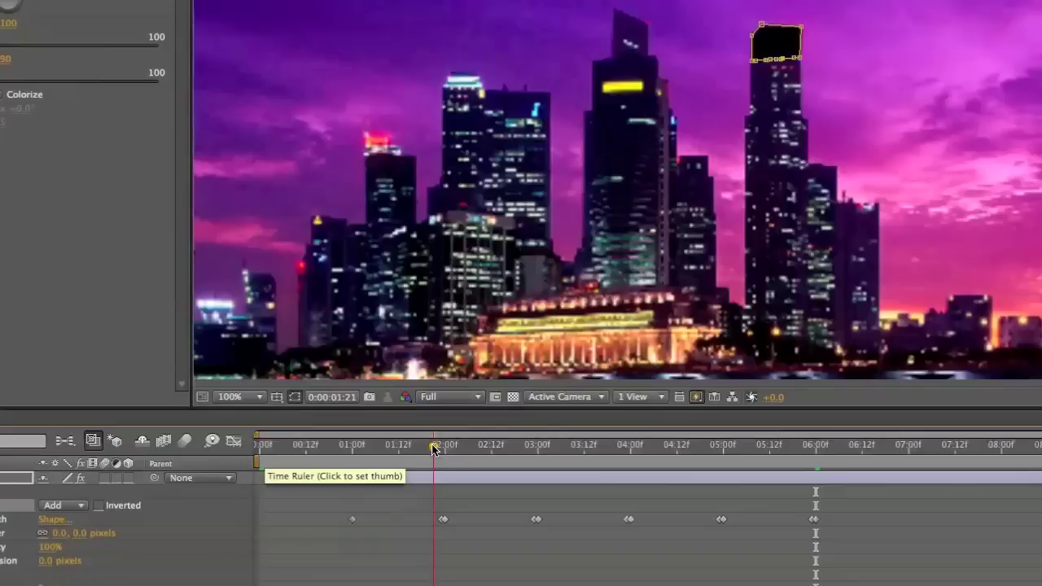
{"action": "left_click_drag", "start_coordinate": [433, 449], "coordinate": [448, 447]}
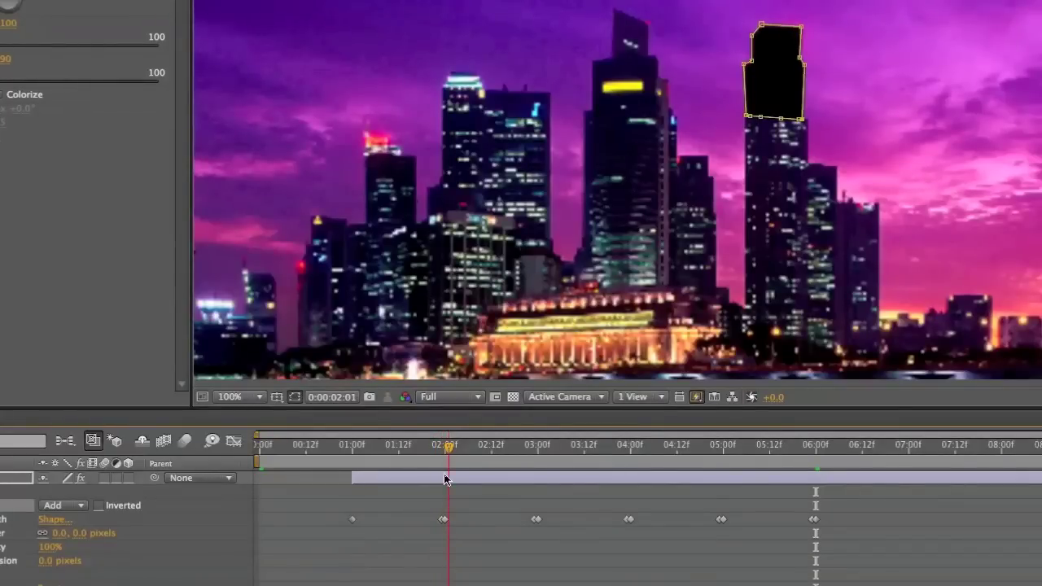
- Try moving the second of the paired Mask Path keyframes at 0:00:02:00 to about 0:00:02:12, and put it back
{"action": "left_click", "coordinate": [442, 521]}
{"action": "left_click_drag", "start_coordinate": [445, 521], "coordinate": [495, 521]}
{"action": "left_click_drag", "start_coordinate": [443, 465], "coordinate": [504, 448]}
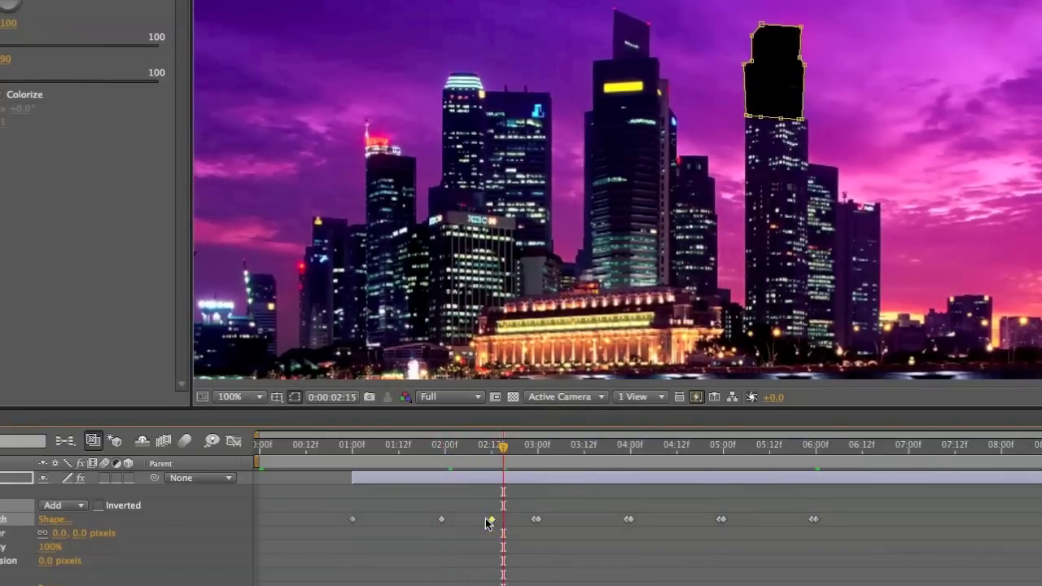
{"action": "left_click_drag", "start_coordinate": [459, 520], "coordinate": [445, 519]}
{"action": "left_click_drag", "start_coordinate": [440, 448], "coordinate": [444, 449]}
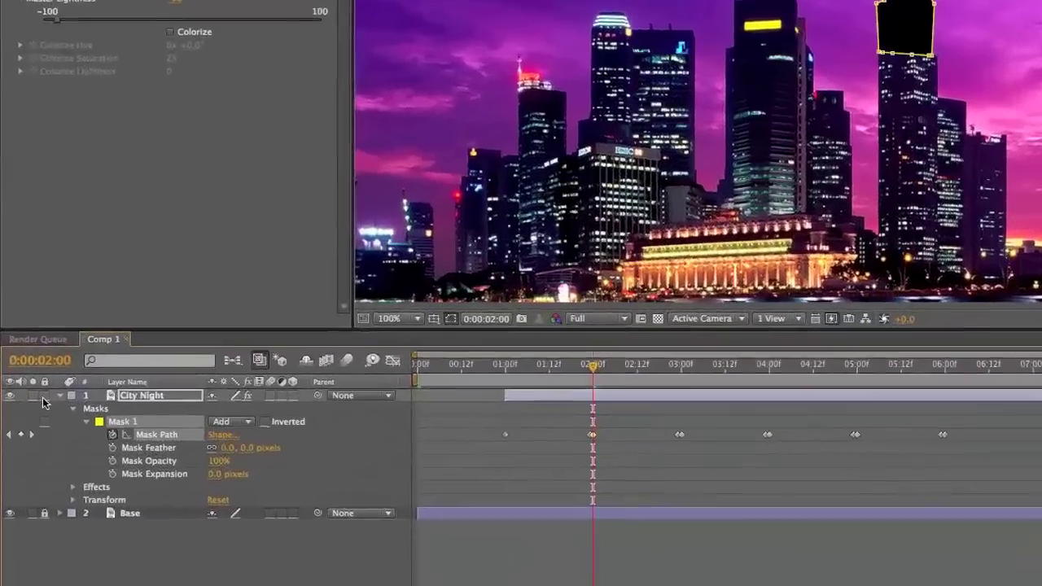
- Lock the City Night layer, and unlock and select the Base layer
{"action": "left_click", "coordinate": [44, 396]}
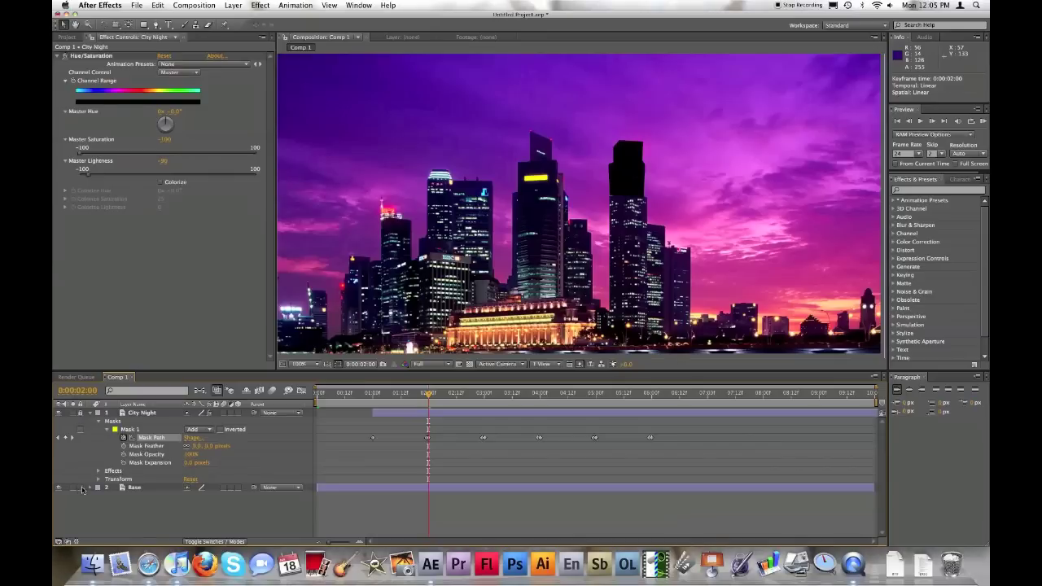
{"action": "left_click", "coordinate": [134, 487]}
- Apply the Curves color correction effect to the Base layer and bend the RGB curve downward to darken the skyline
{"action": "left_click", "coordinate": [260, 5]}
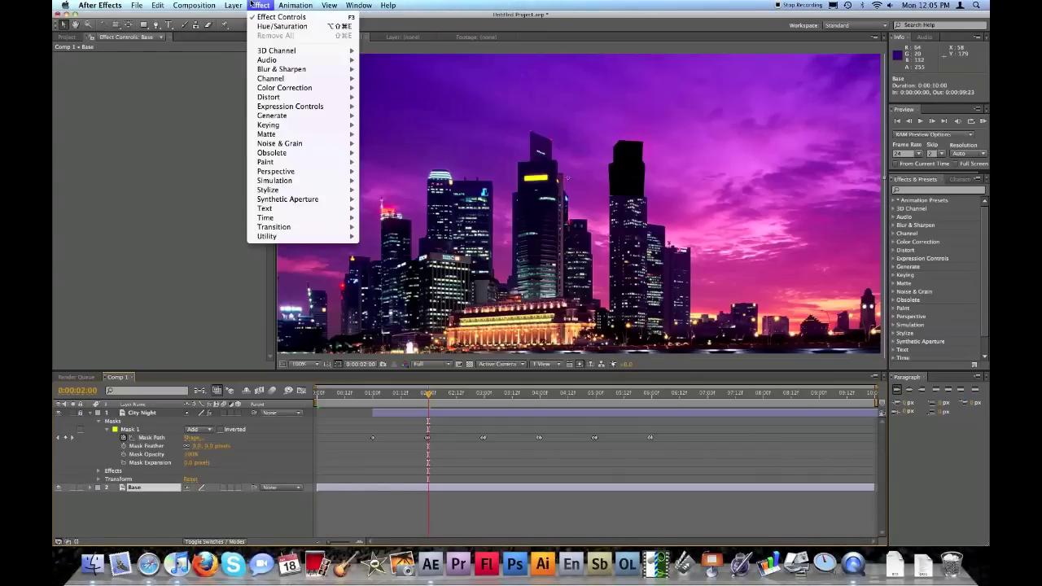
{"action": "mouse_move", "coordinate": [307, 88]}
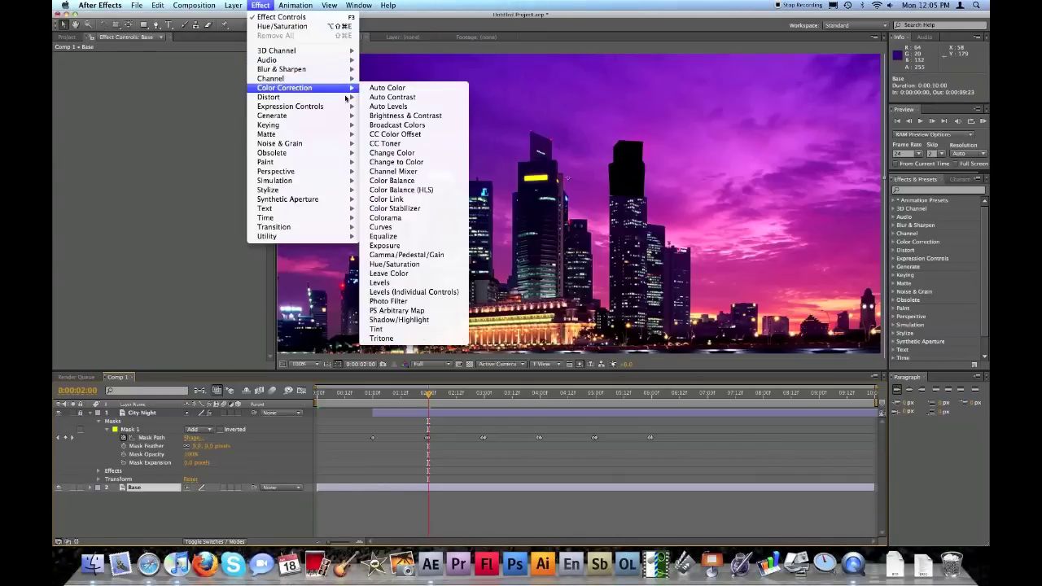
{"action": "left_click", "coordinate": [381, 227]}
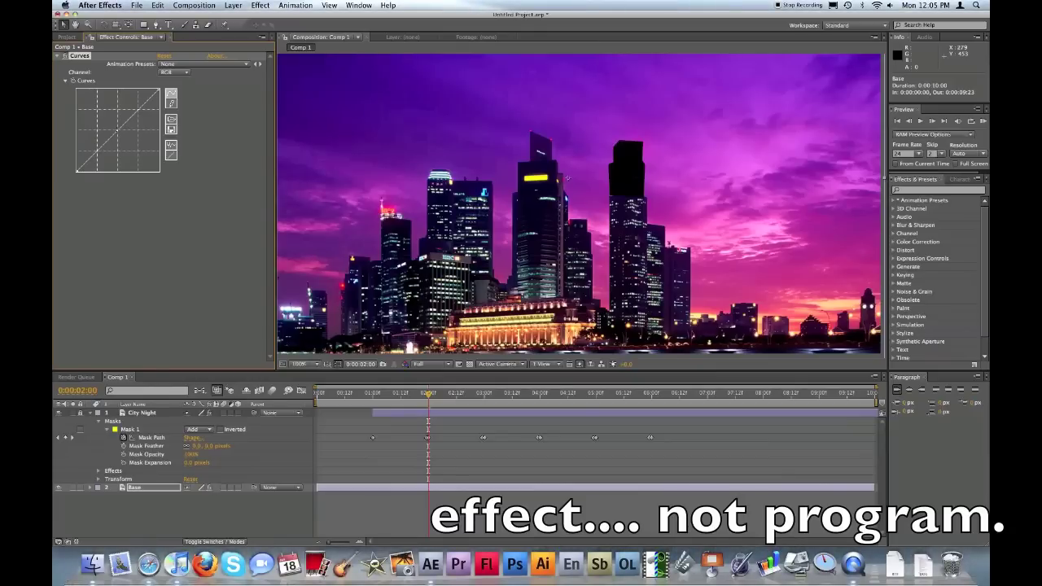
{"action": "key", "text": "Return"}
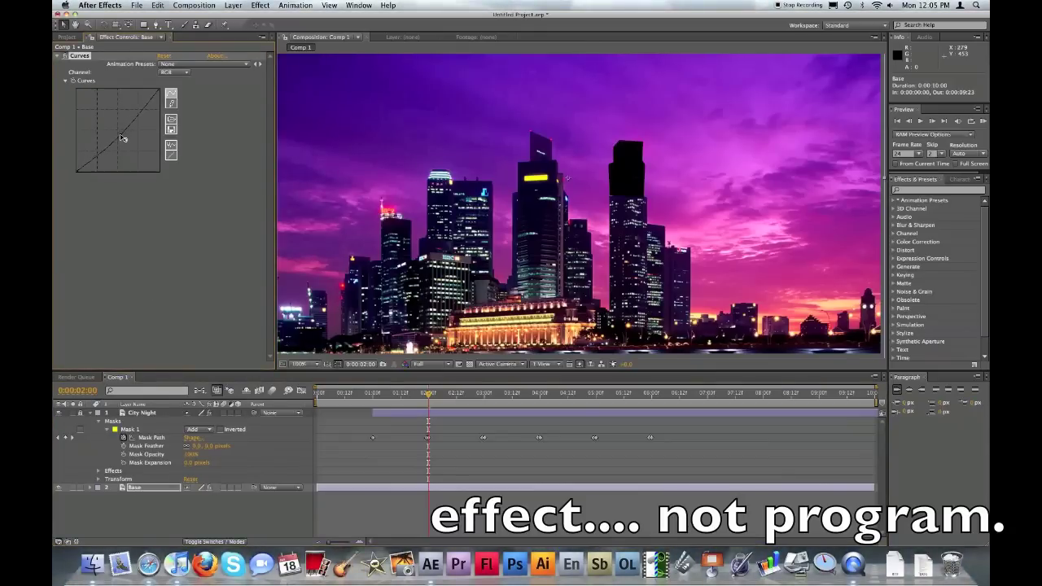
{"action": "left_click_drag", "start_coordinate": [126, 122], "coordinate": [128, 142]}
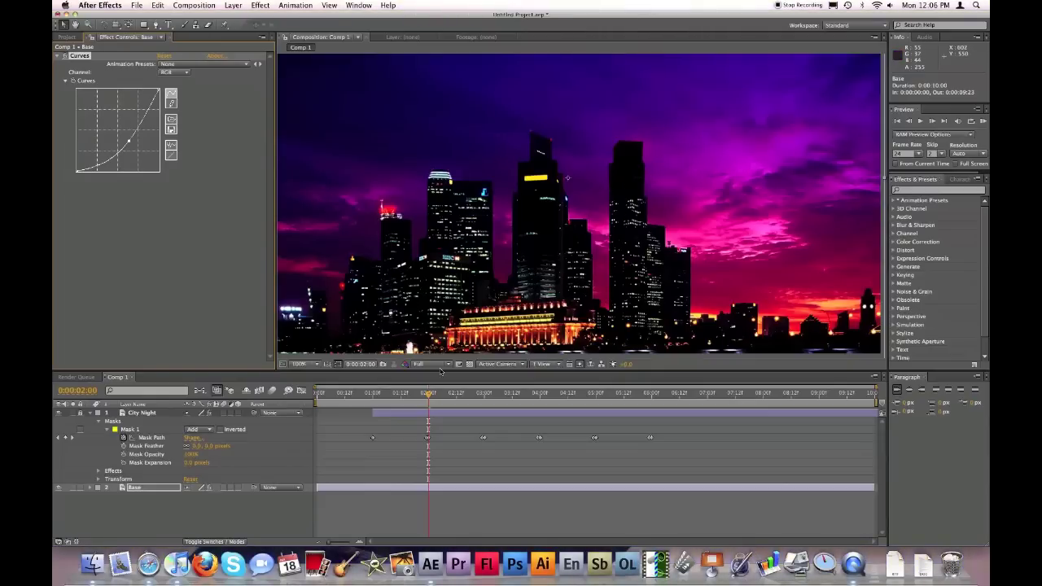
- Compare the Base layer with the Curves effect off and on, leave the effect enabled, and lock the layer
{"action": "left_click", "coordinate": [63, 57]}
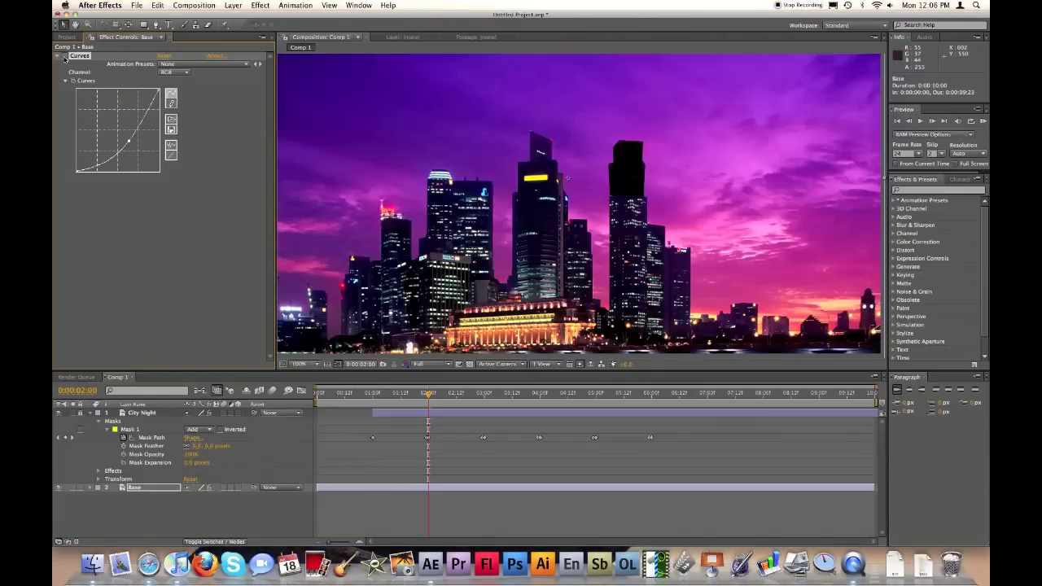
{"action": "left_click", "coordinate": [64, 56]}
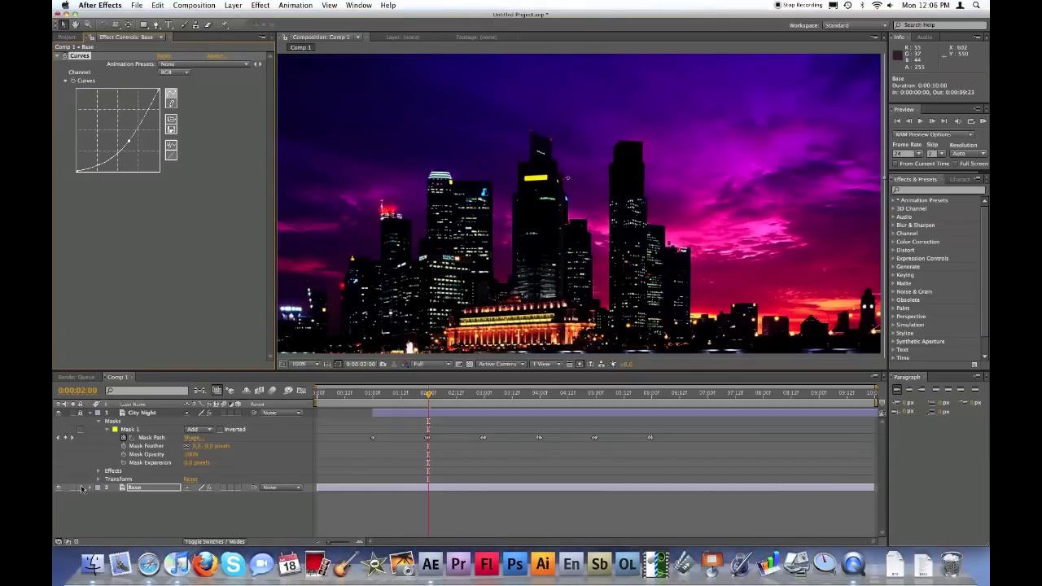
{"action": "left_click", "coordinate": [135, 490]}
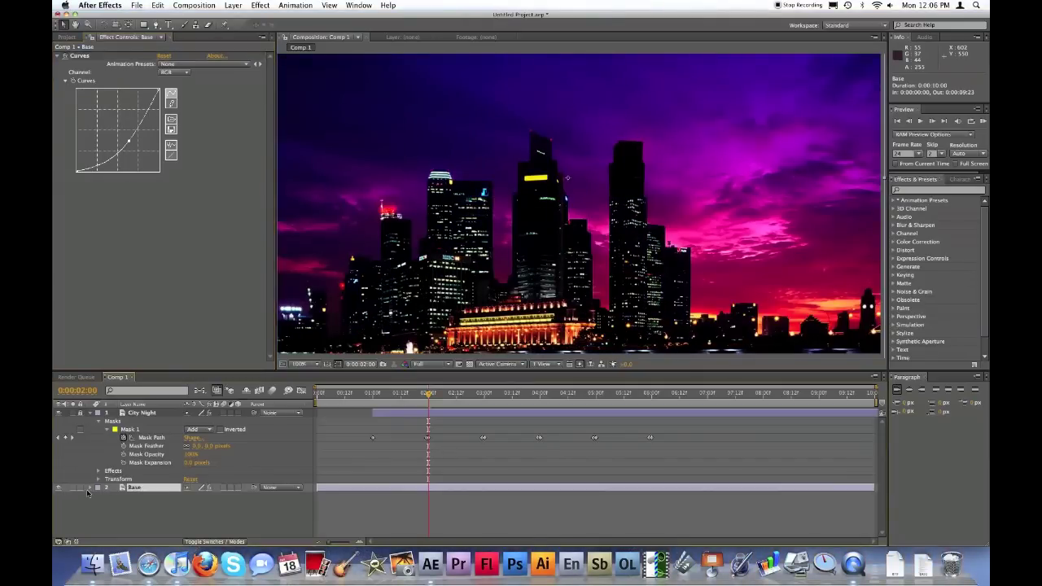
{"action": "left_click", "coordinate": [80, 489]}
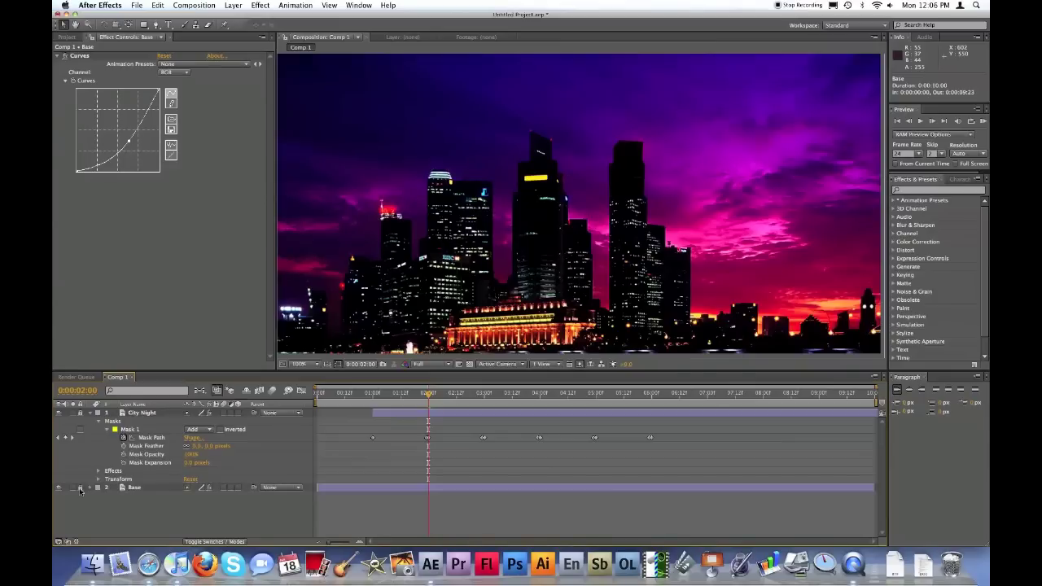
- Unlock and select the City Night layer, try brighter Hue/Saturation lightness values down to about -47, and set Master Lightness to -100
{"action": "left_click", "coordinate": [146, 414]}
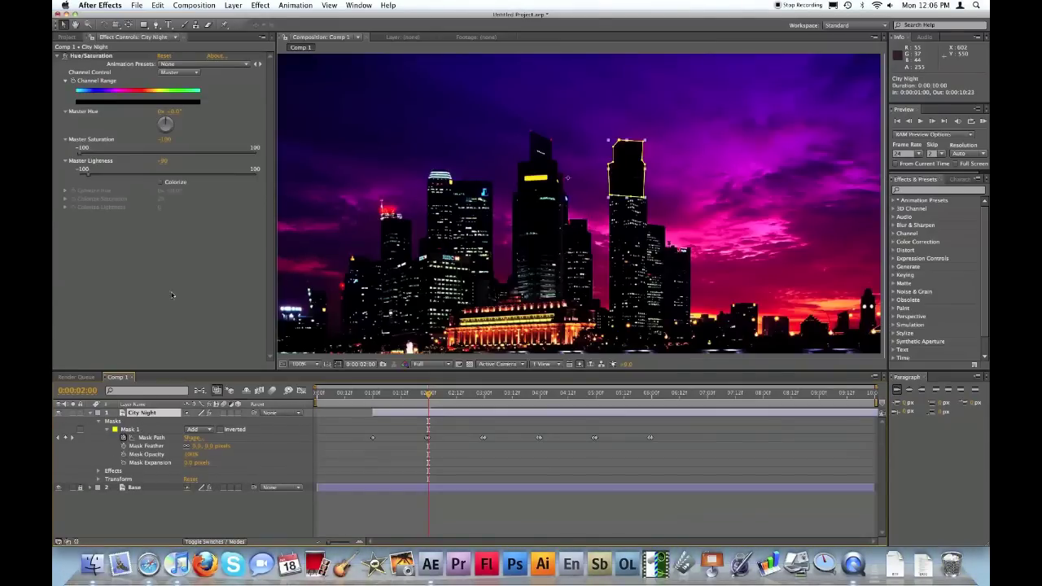
{"action": "mouse_move", "coordinate": [81, 155]}
{"action": "left_mouse_down"}
{"action": "mouse_move", "coordinate": [134, 155]}
{"action": "mouse_move", "coordinate": [67, 151]}
{"action": "left_mouse_up"}
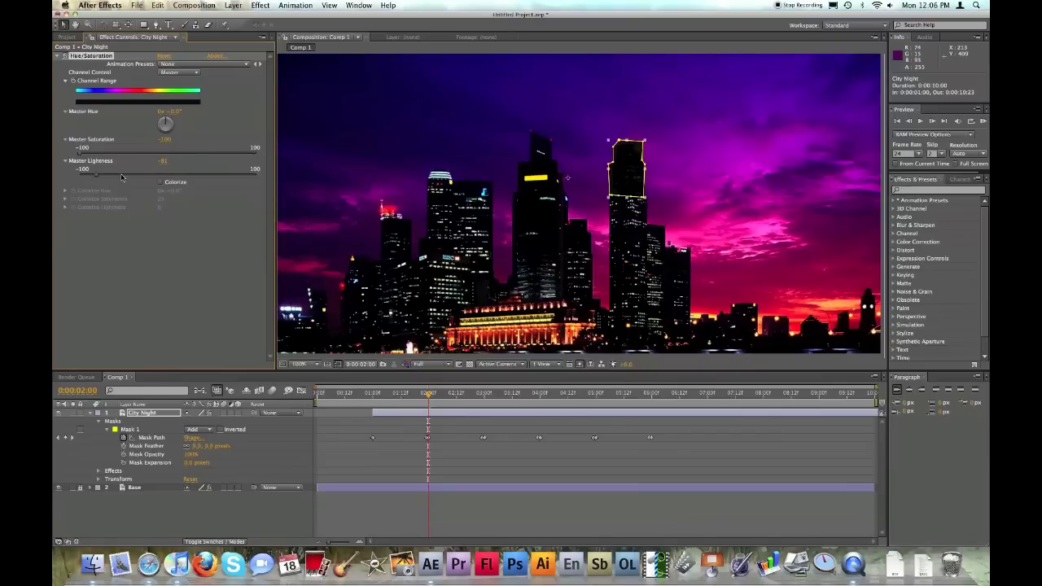
{"action": "left_click_drag", "start_coordinate": [96, 174], "coordinate": [127, 174]}
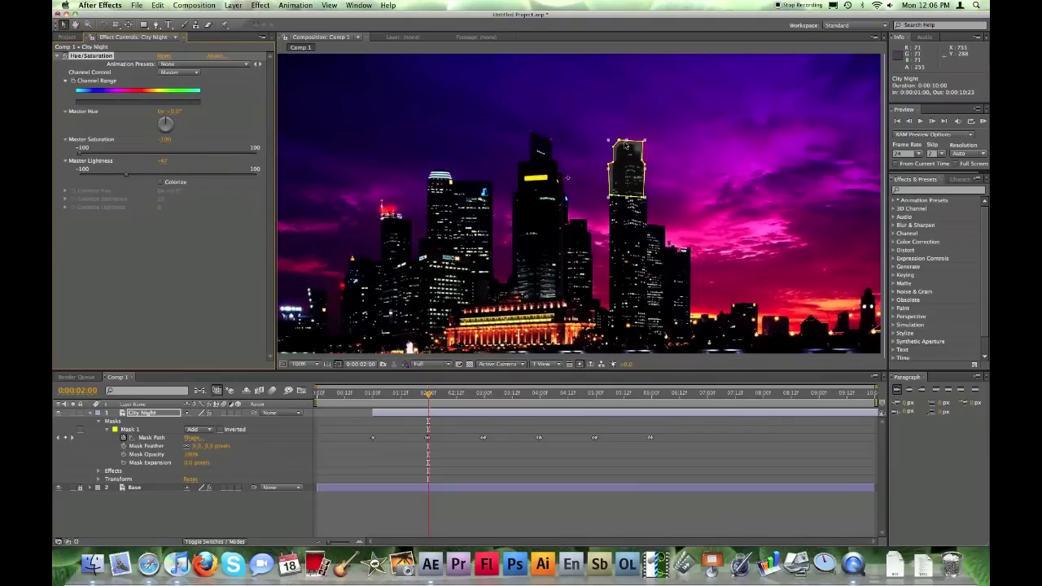
{"action": "left_click", "coordinate": [83, 174]}
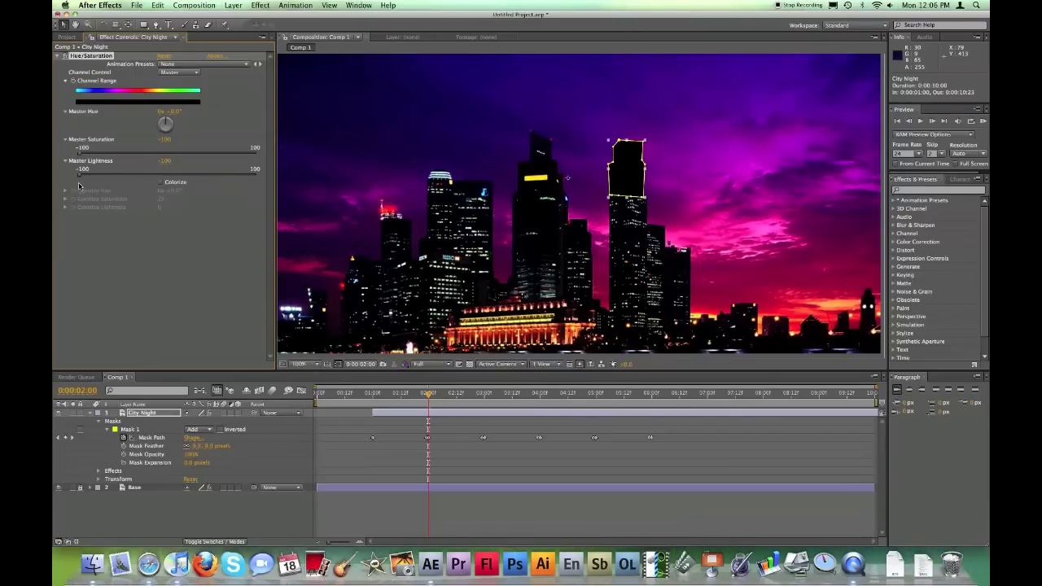